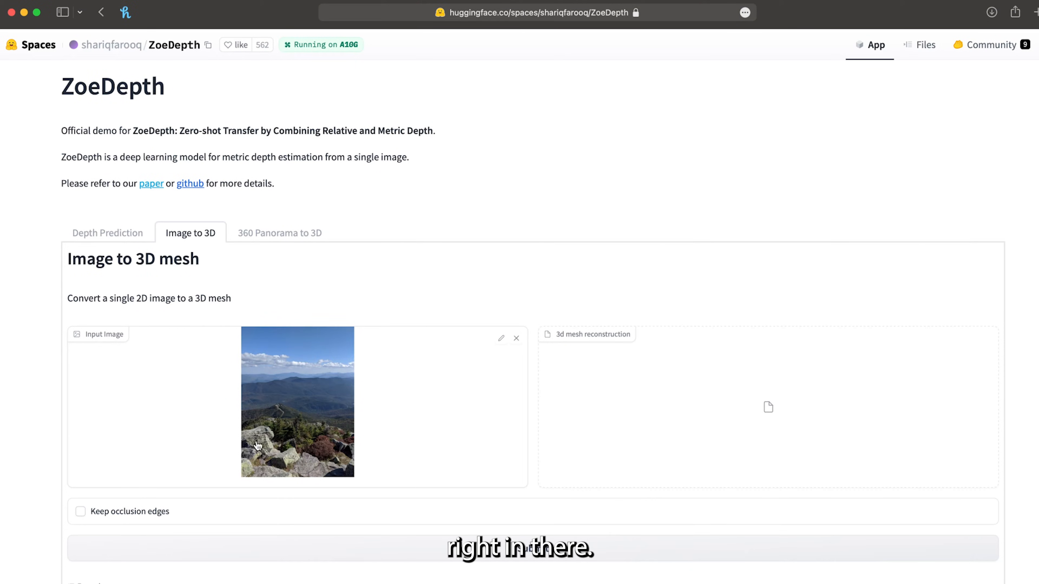
Generate a 3D mesh from the mountain photo with Keep occlusion edges enabled, and inspect the reconstruction from several angles.
left_click(81, 512)
left_click(516, 555)
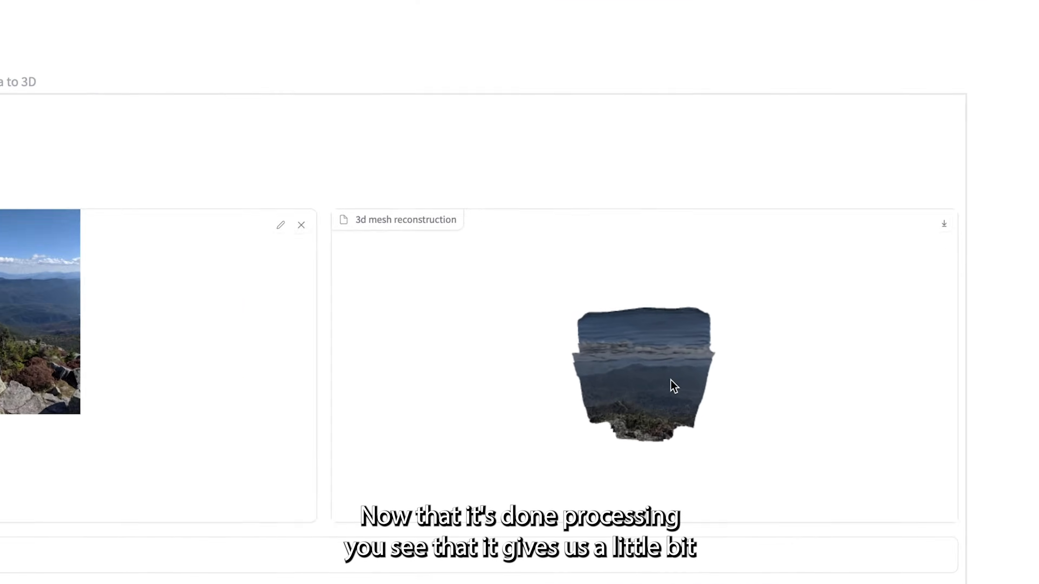
mouse_move(555, 307)
left_mouse_down()
mouse_move(494, 297)
mouse_move(499, 266)
mouse_move(513, 261)
mouse_move(547, 329)
mouse_move(549, 308)
left_mouse_up()
scroll(549, 308, "up", 5)
scroll(548, 313, "up", 3)
scroll(545, 311, "down", 5)
left_click_drag(545, 327, 536, 401)
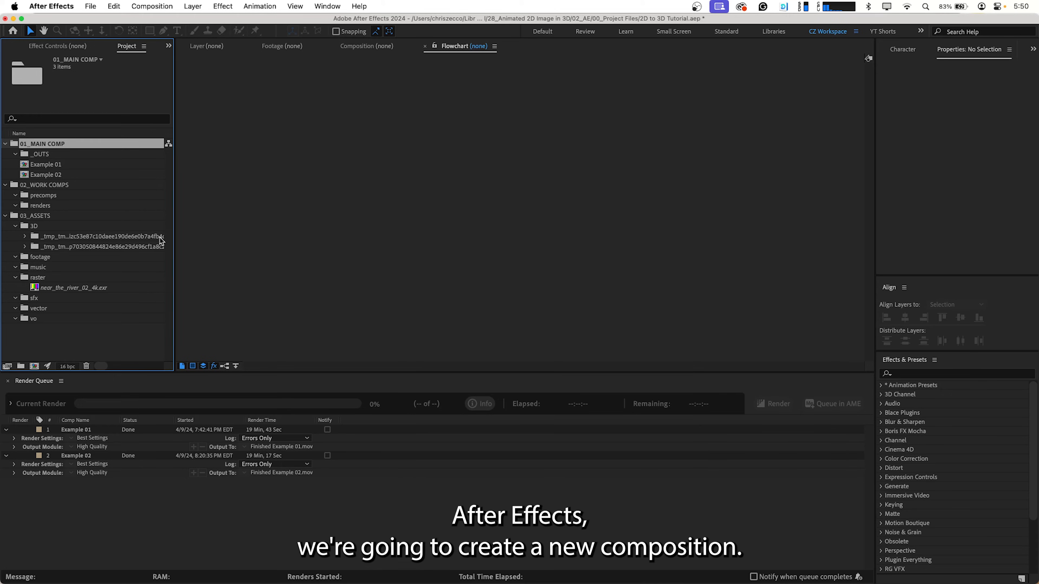
Switch to After Effects and create a new composition named "2D to 3D tutorial".
key("super+n")
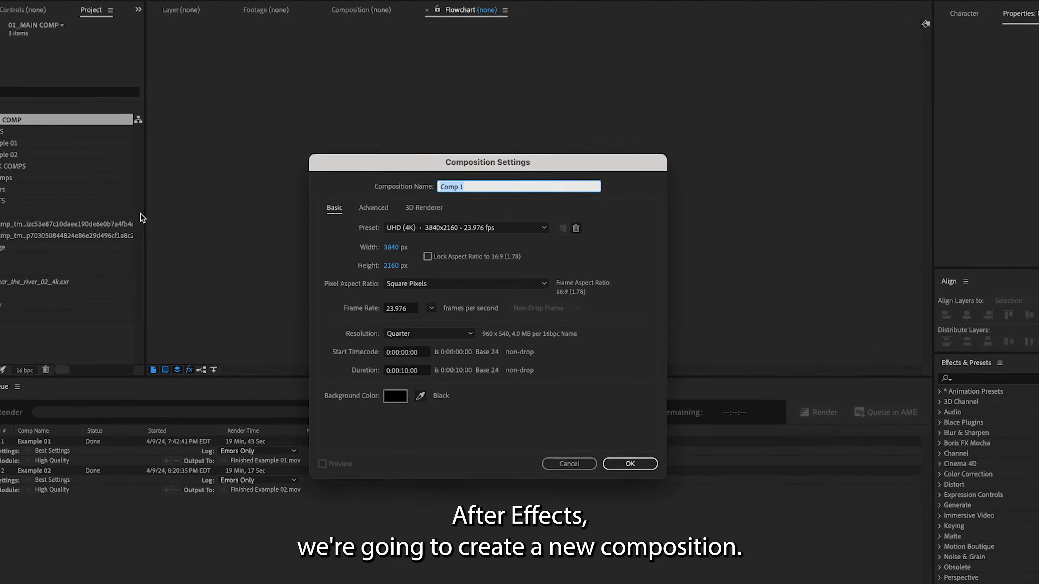
type("2d")
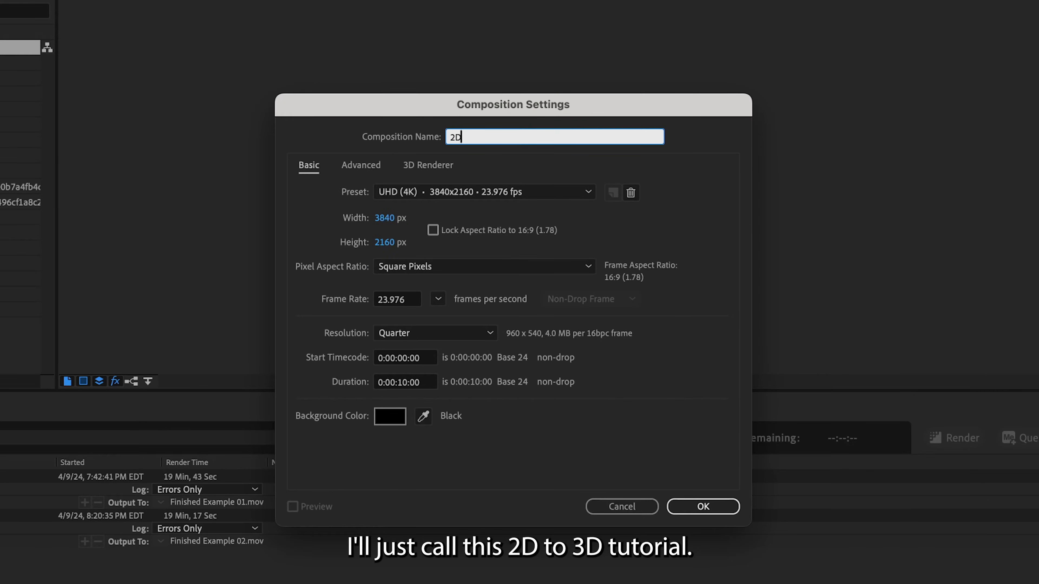
type(" to 3D tut")
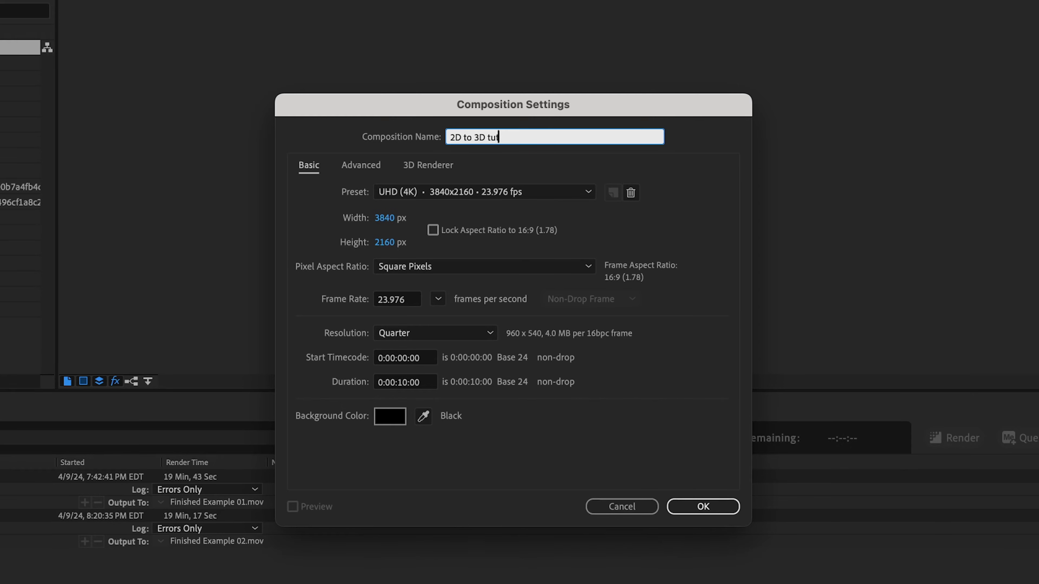
type("orial")
key("Return")
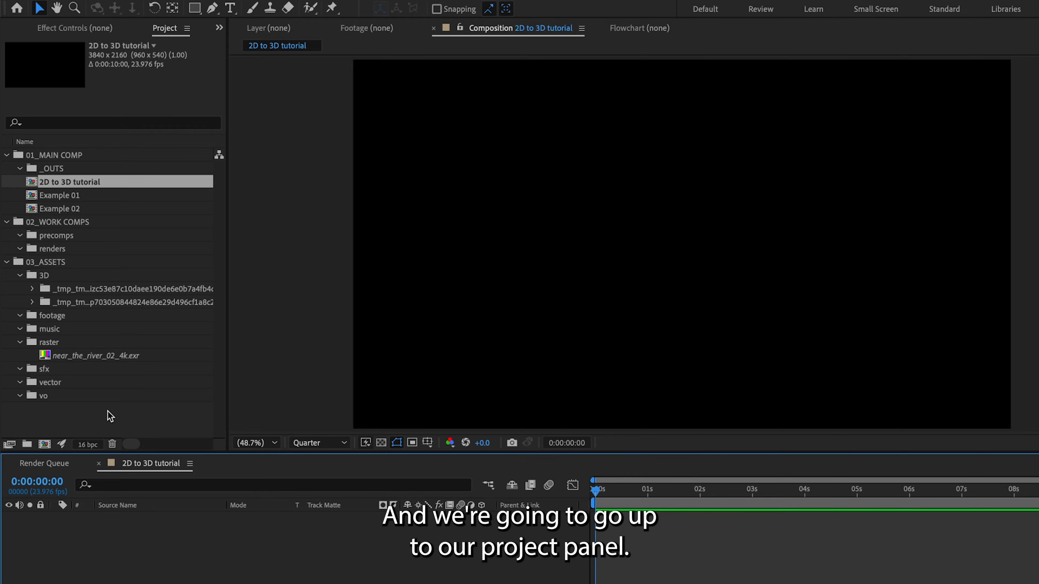
Import the newly generated .glb mesh from the Downloads folder into the project.
left_click(101, 420)
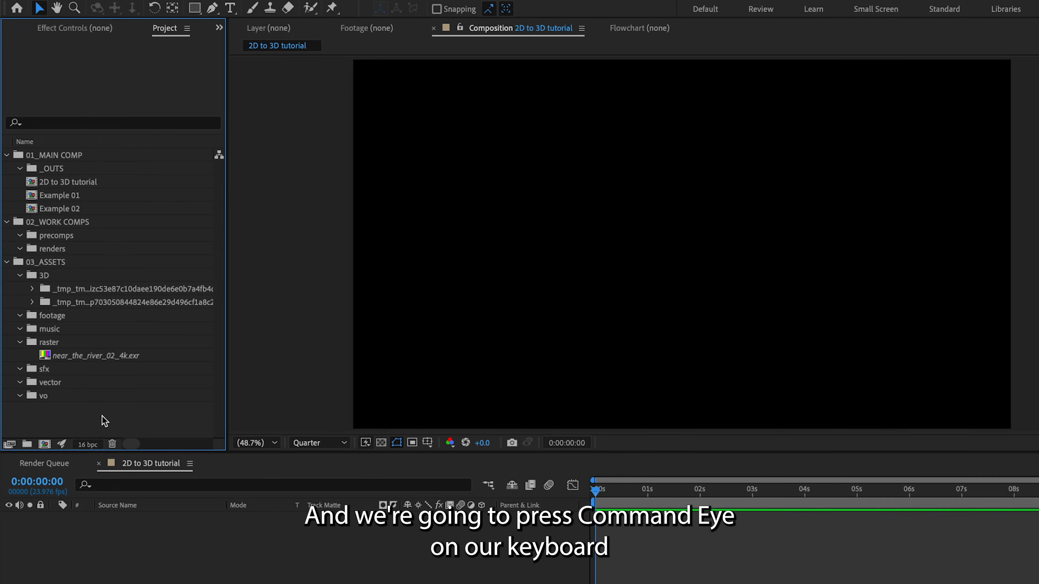
key("super+i")
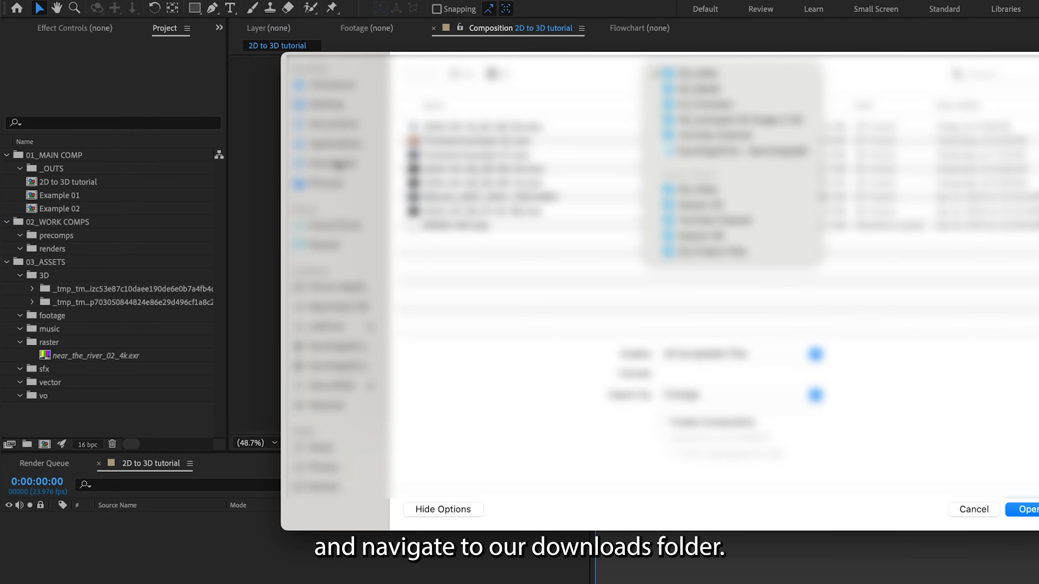
left_click(338, 164)
left_click(586, 126)
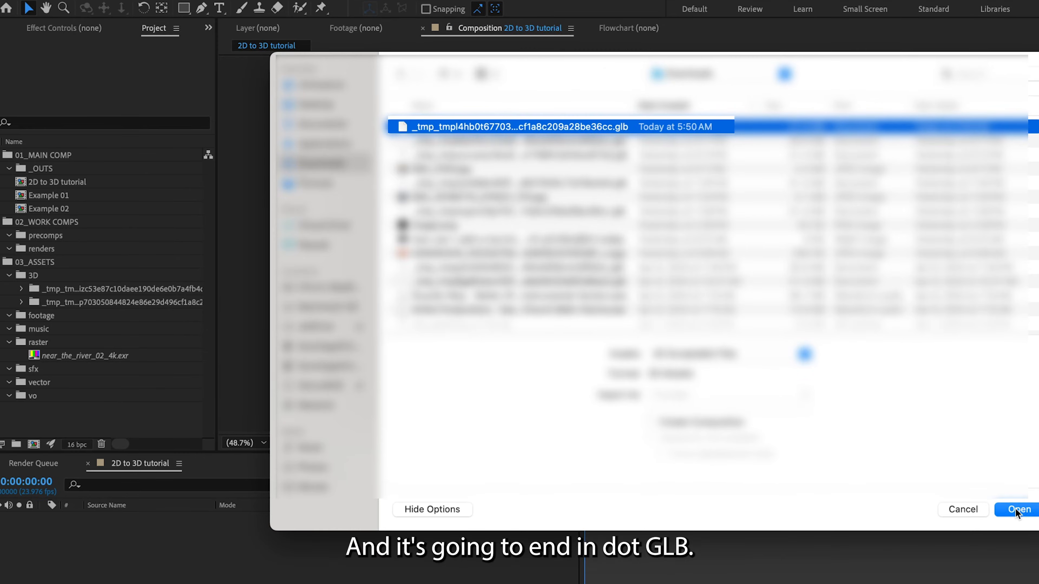
left_click(1019, 509)
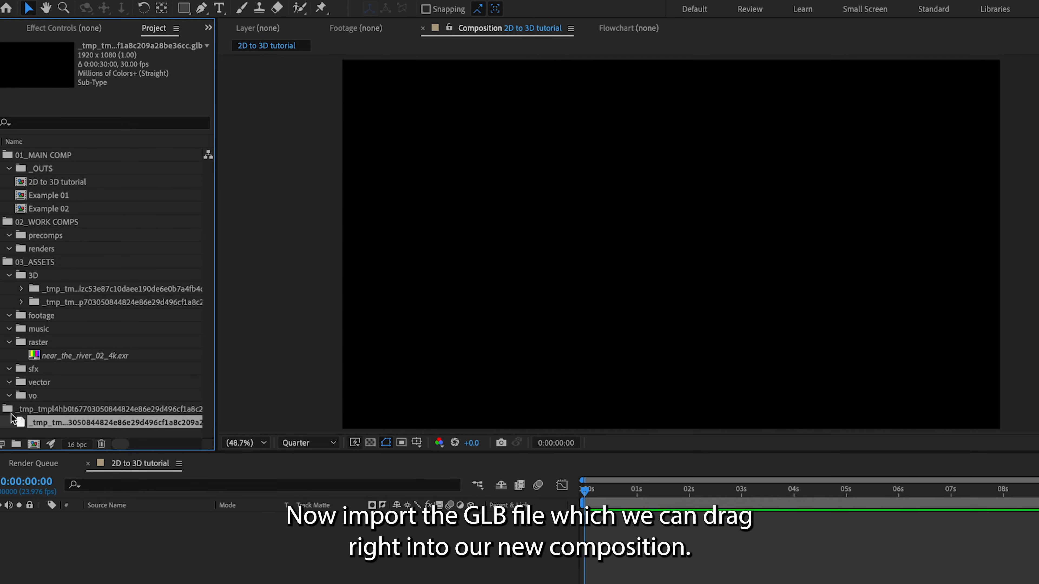
Add the imported GLB model to the composition, name it Mountains, and scale it with Make Comp Size.
left_click_drag(21, 422, 205, 524)
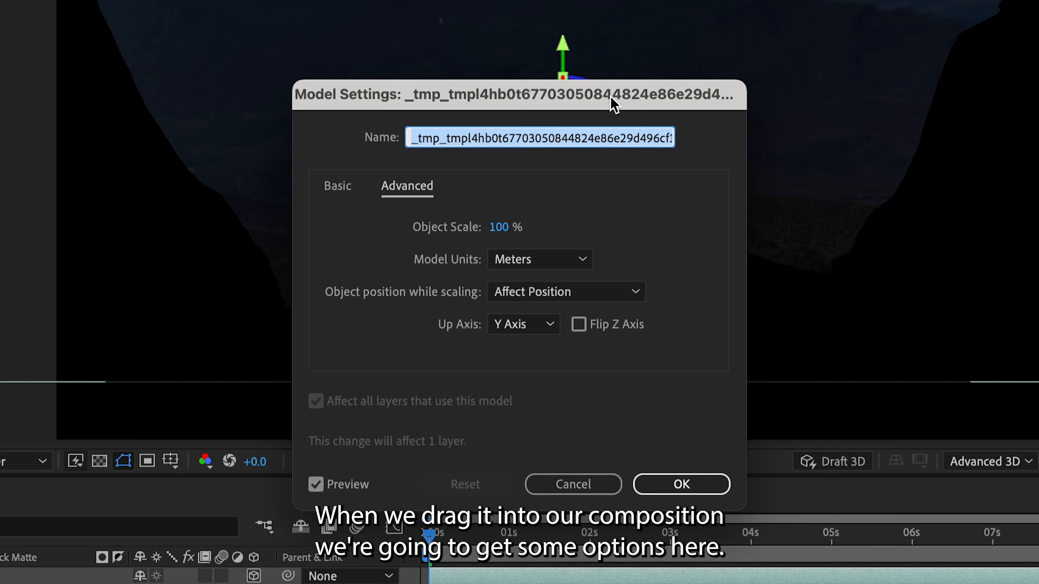
type("Mountains")
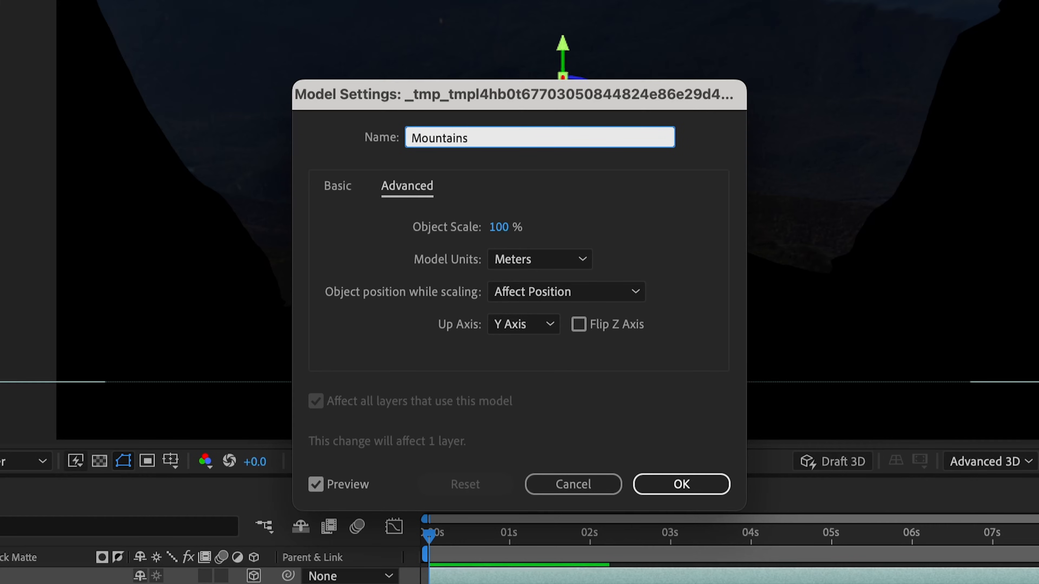
left_click(337, 188)
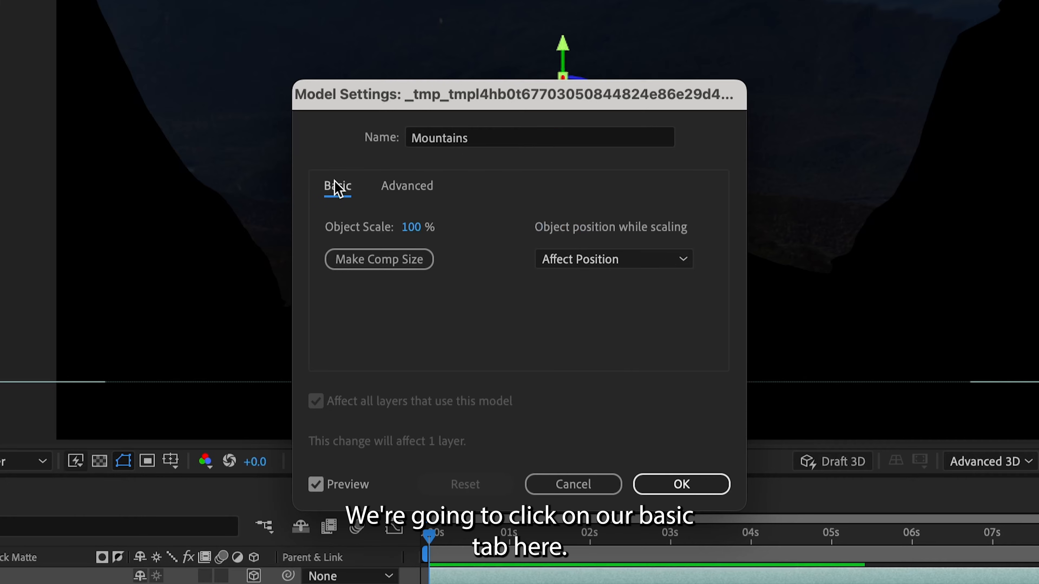
left_click(379, 268)
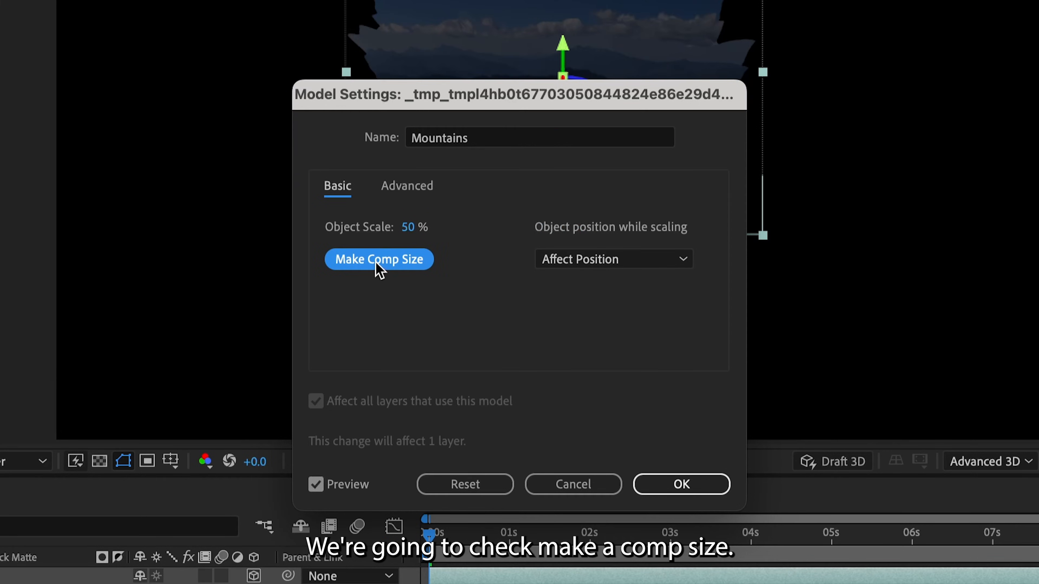
Enable Flip Z Axis in the Mountains model's advanced settings and accept the model settings.
left_click(408, 191)
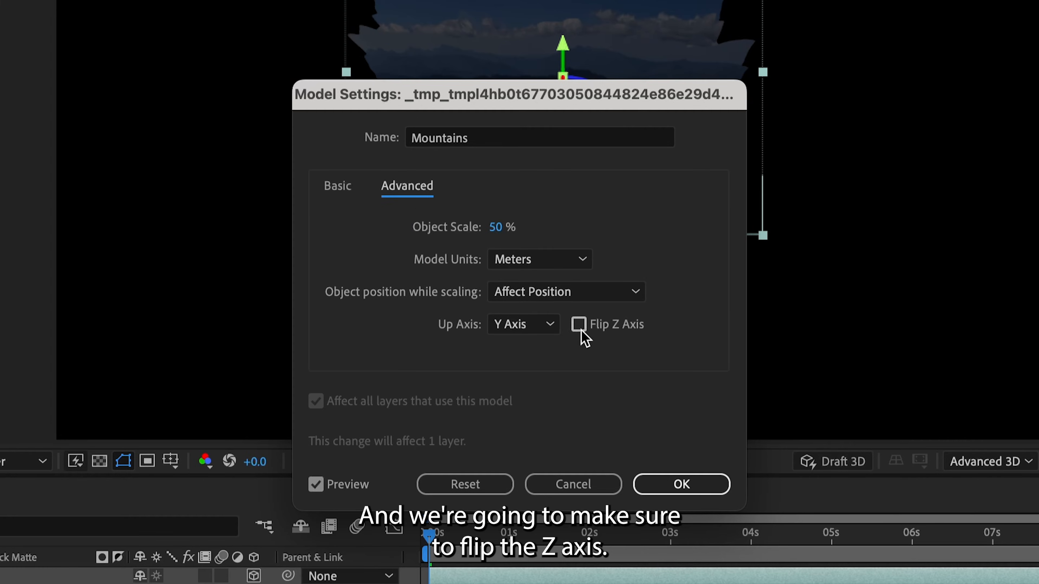
left_click_drag(575, 95, 118, 108)
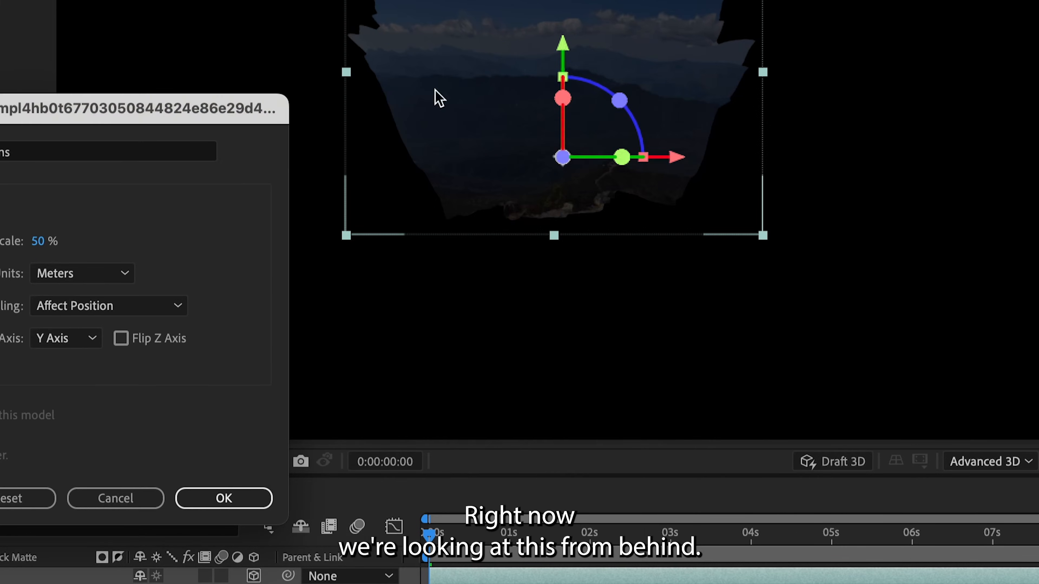
left_click(153, 347)
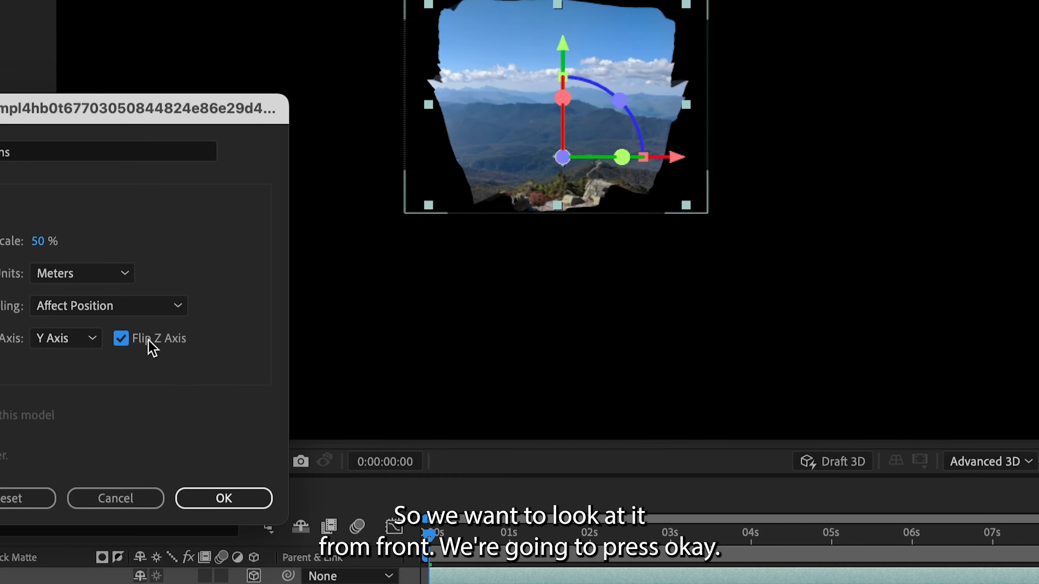
left_click(211, 497)
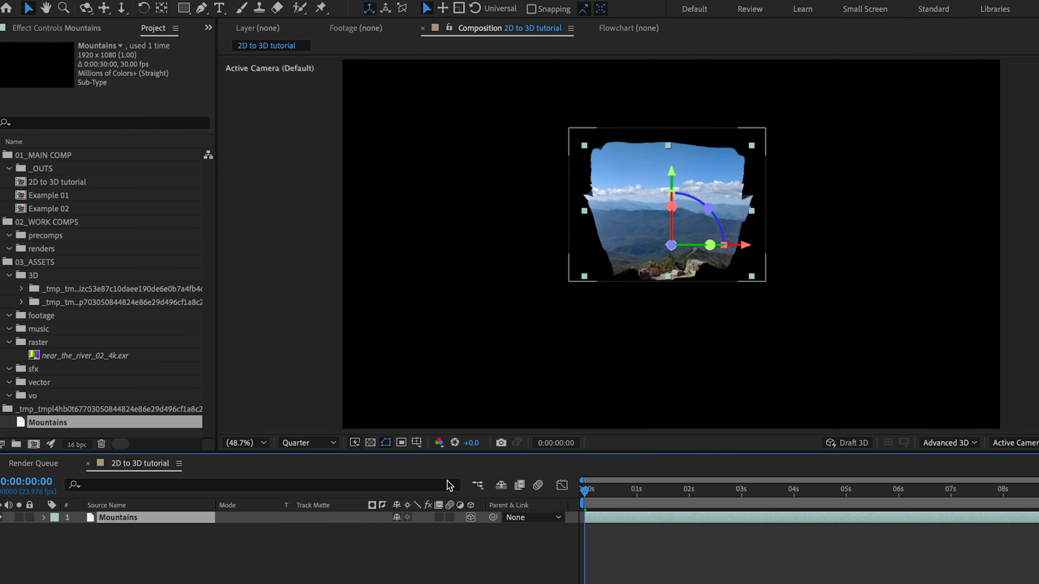
Rotate the Mountains model about its vertical axis to inspect its depth, undo the rotation, and deselect the layer.
left_click_drag(710, 245, 643, 244)
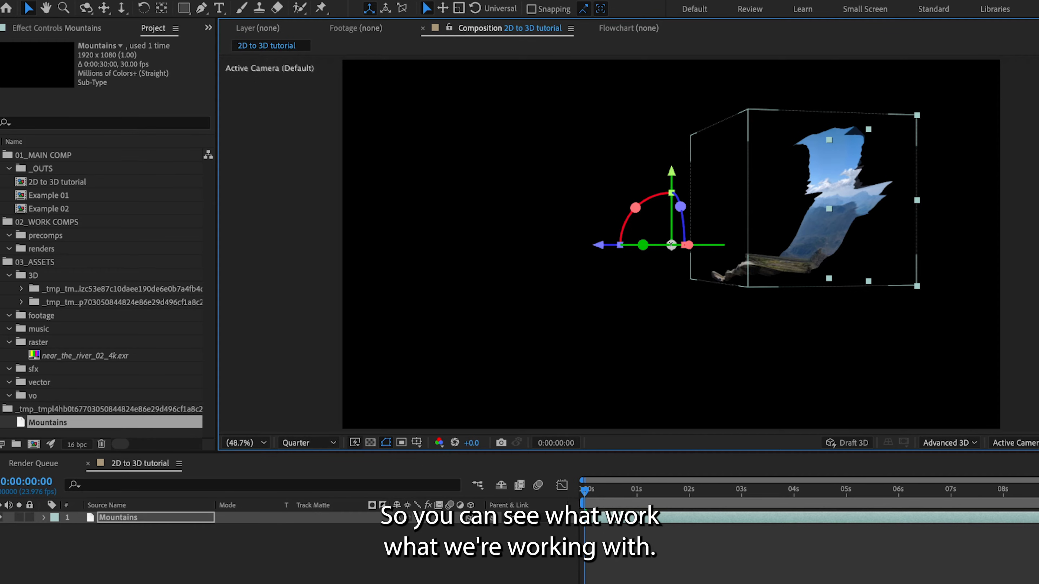
key("ctrl+z")
left_click(573, 545)
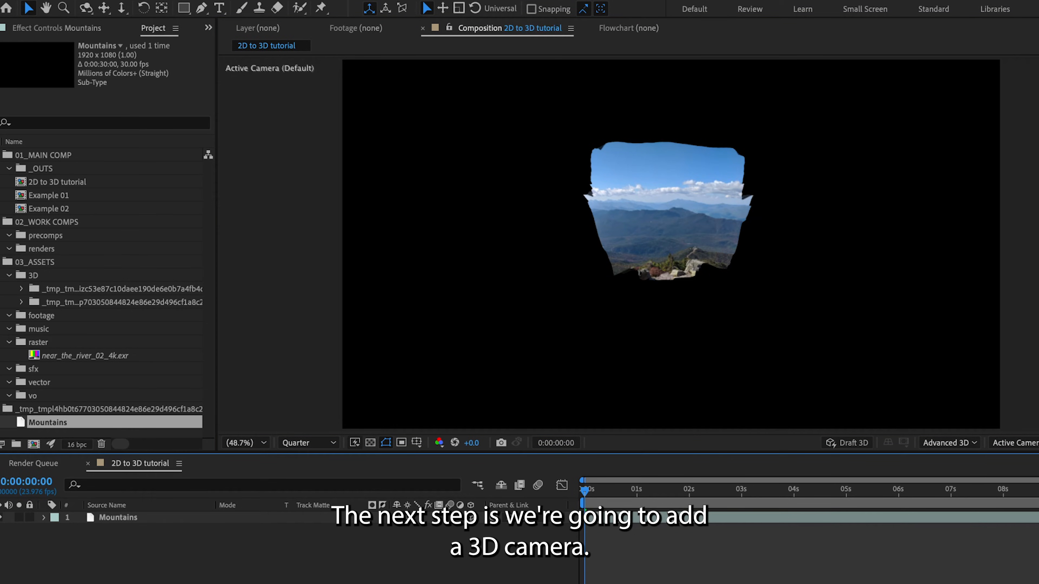
Add a two-node camera named "Camera A" with a 135 mm focal length.
key("ctrl+alt+shift+c")
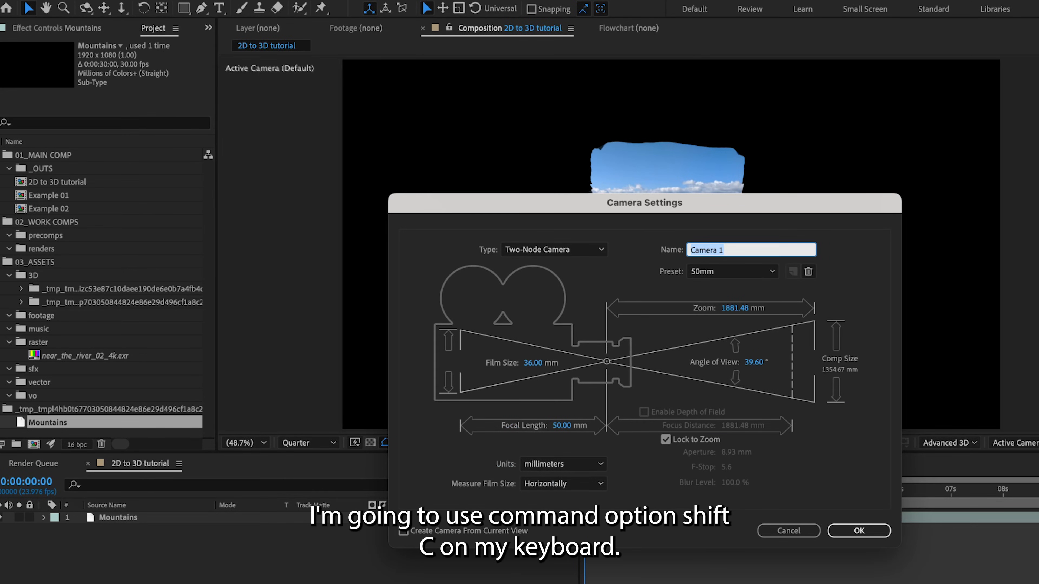
type("Camera A")
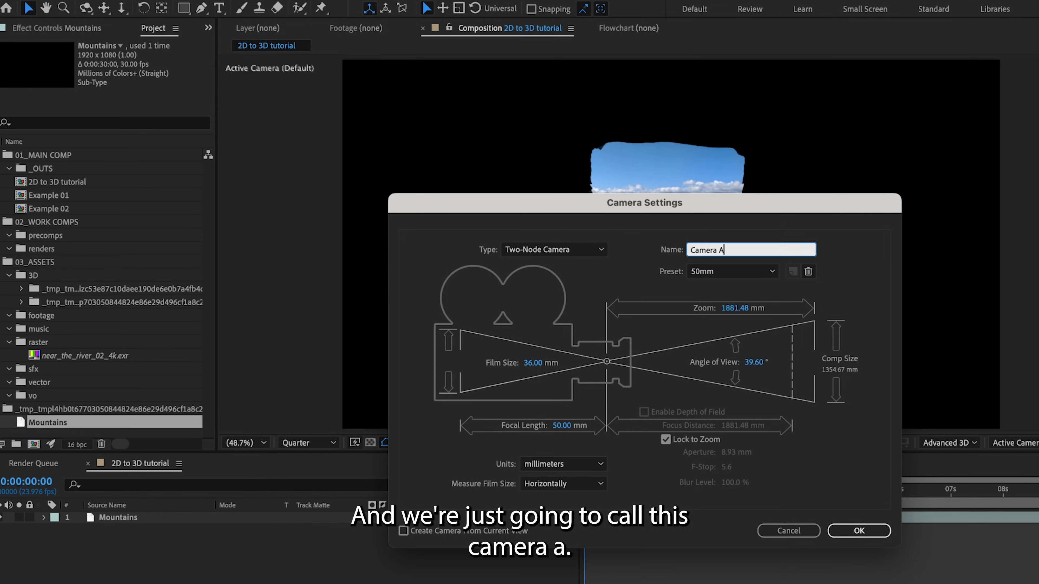
left_click(558, 427)
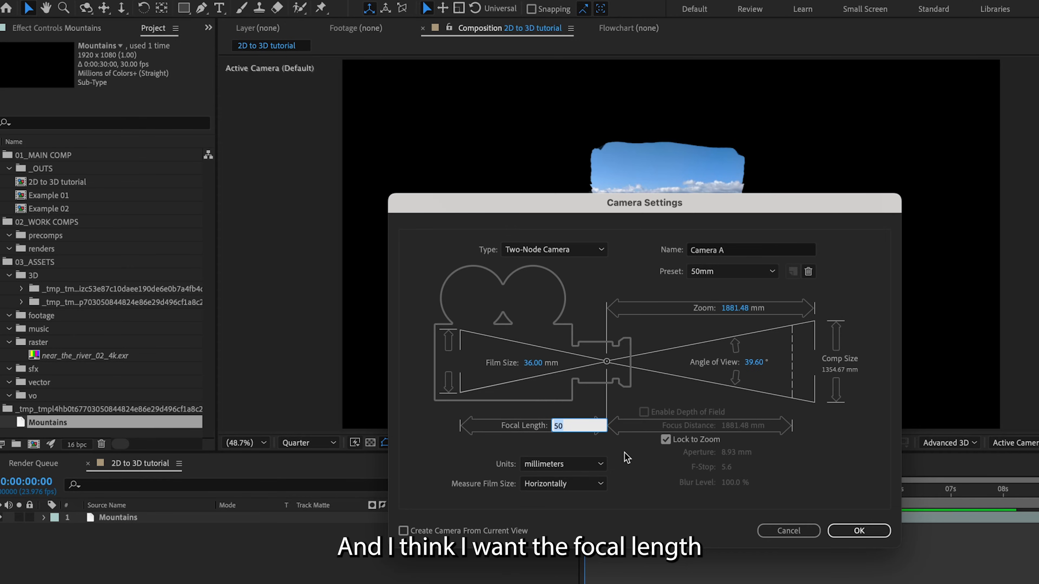
type("135")
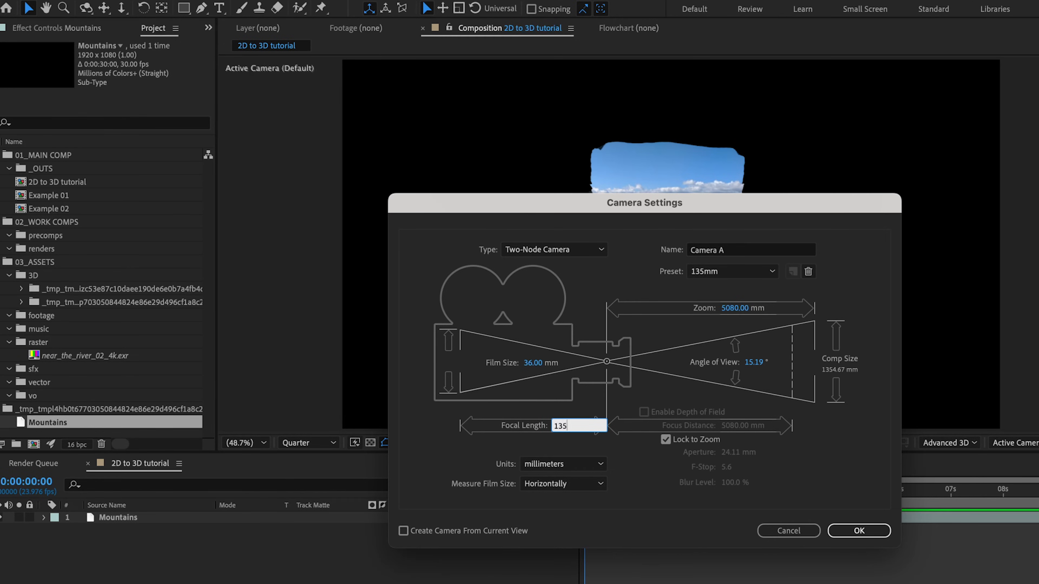
key("Return")
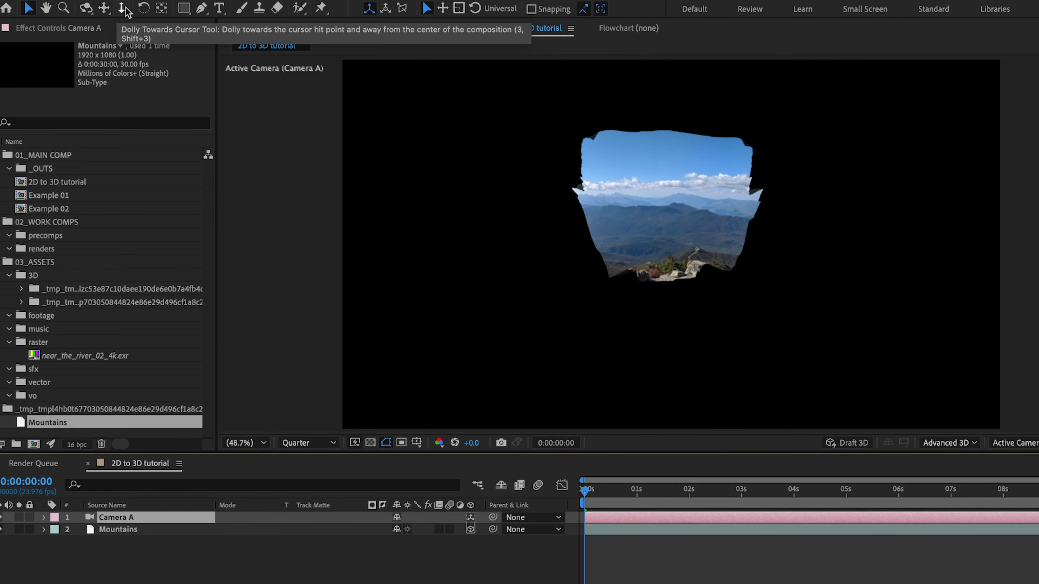
Dolly Camera A in towards the rocks and trees in the Mountains model's foreground until they span the frame.
key("c")
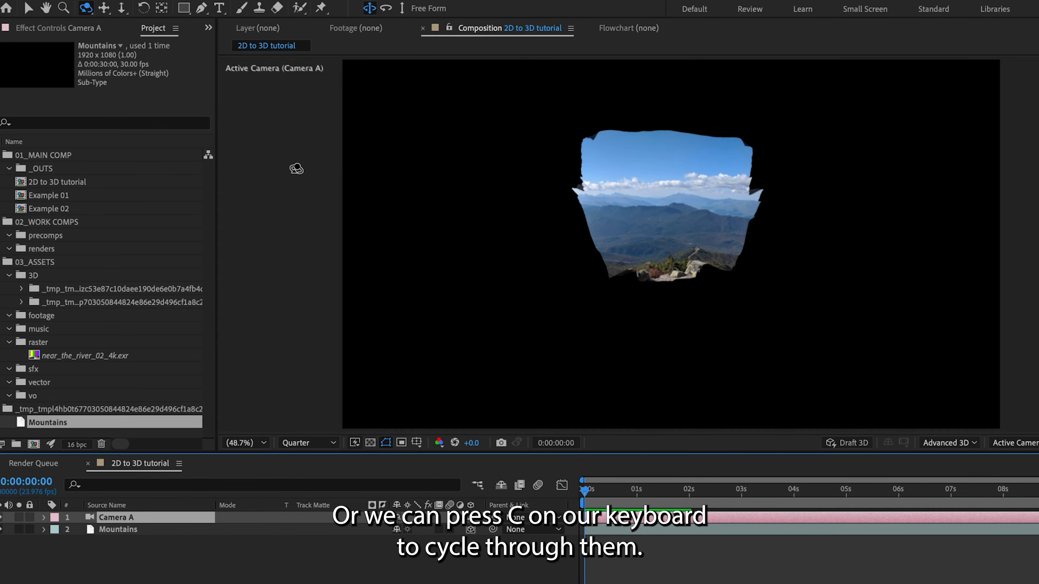
key("c")
key("c")
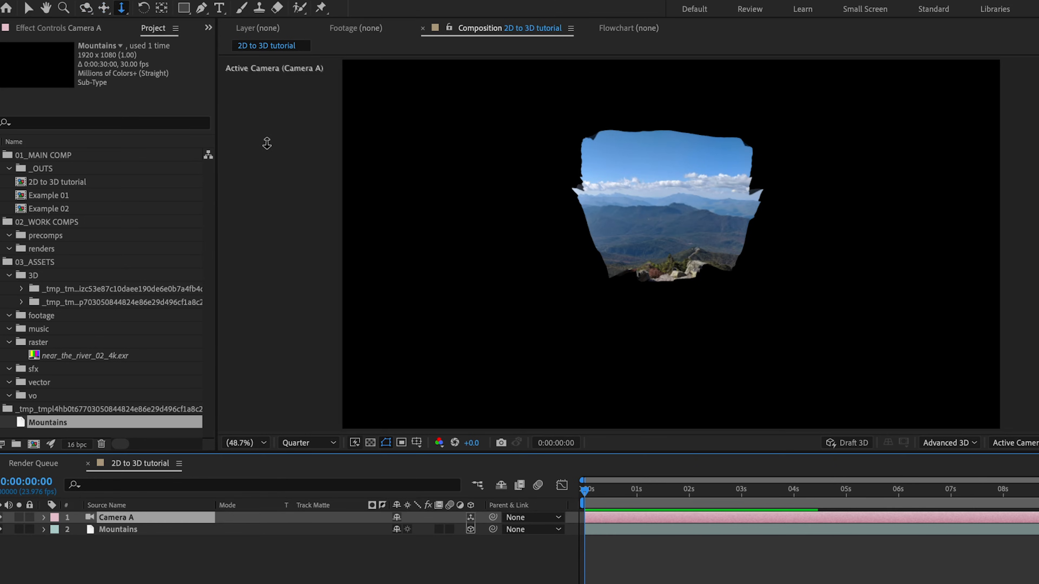
left_click_drag(682, 252, 691, 76)
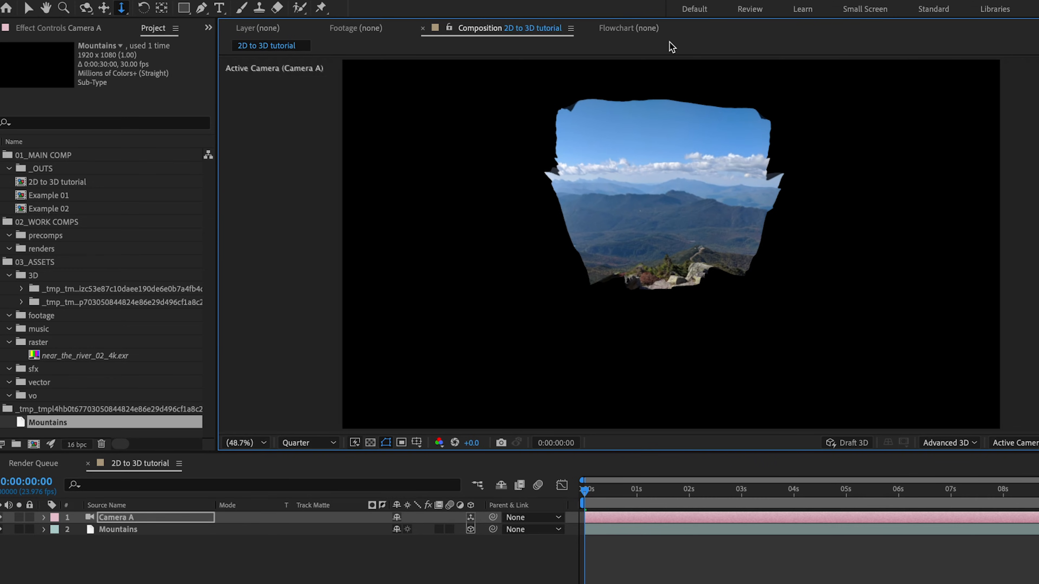
left_click_drag(669, 262, 662, 199)
left_click_drag(672, 292, 674, 181)
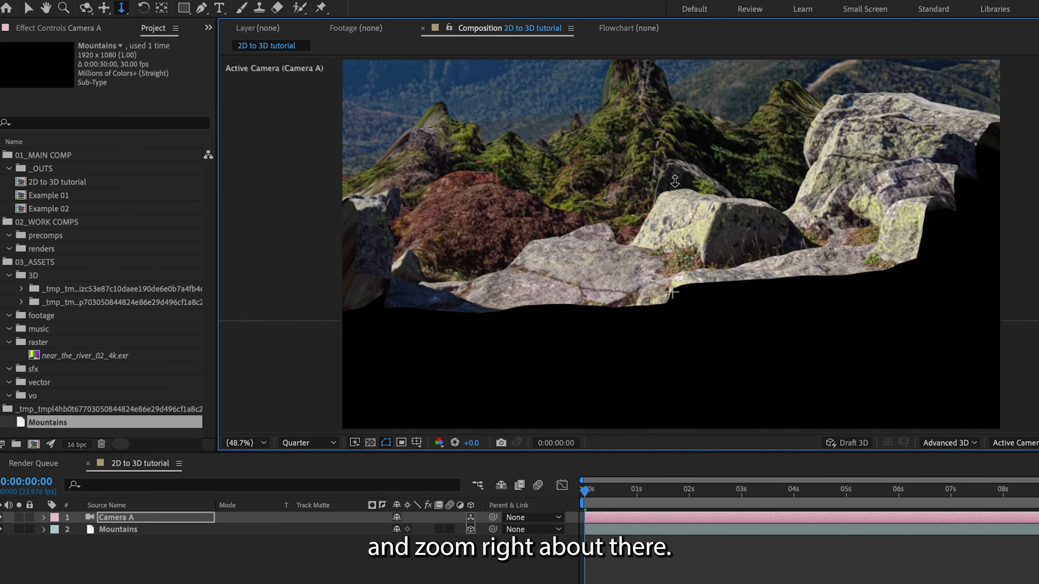
Pan Camera A up and dolly in slightly to push the model's cut-off edges out of frame.
key("c")
left_click_drag(663, 155, 699, 85)
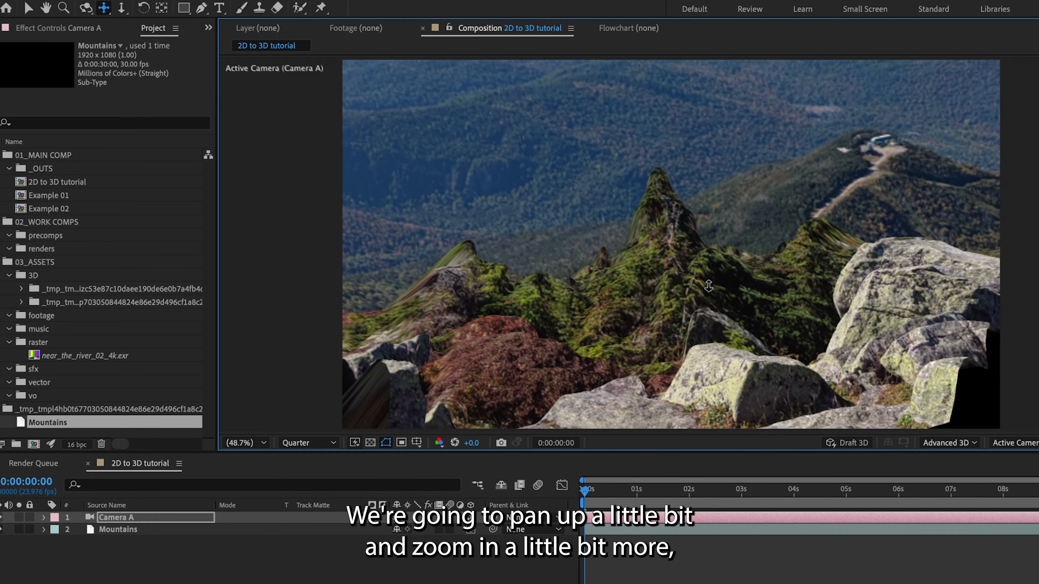
key("c")
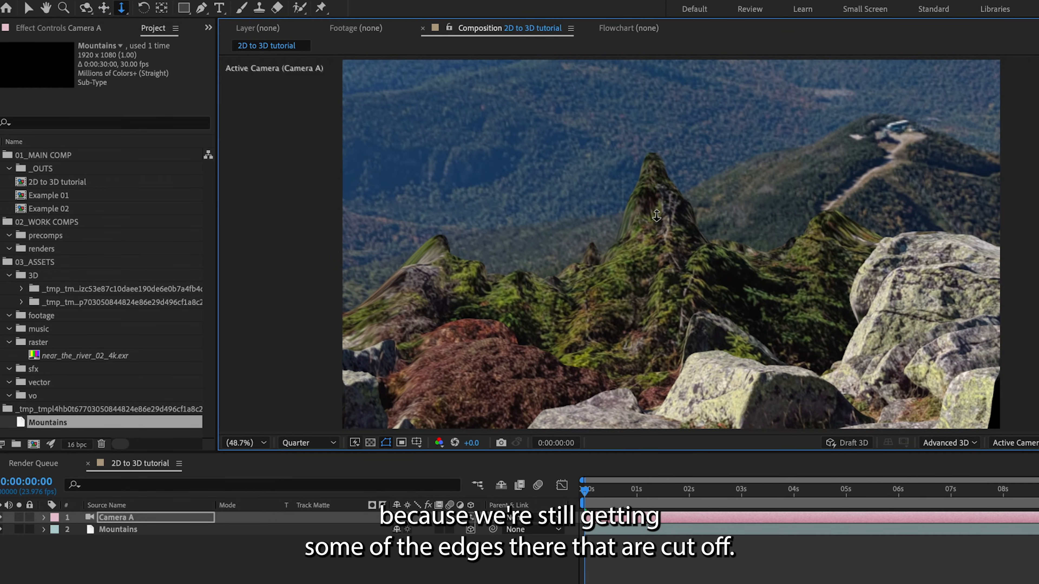
key("c")
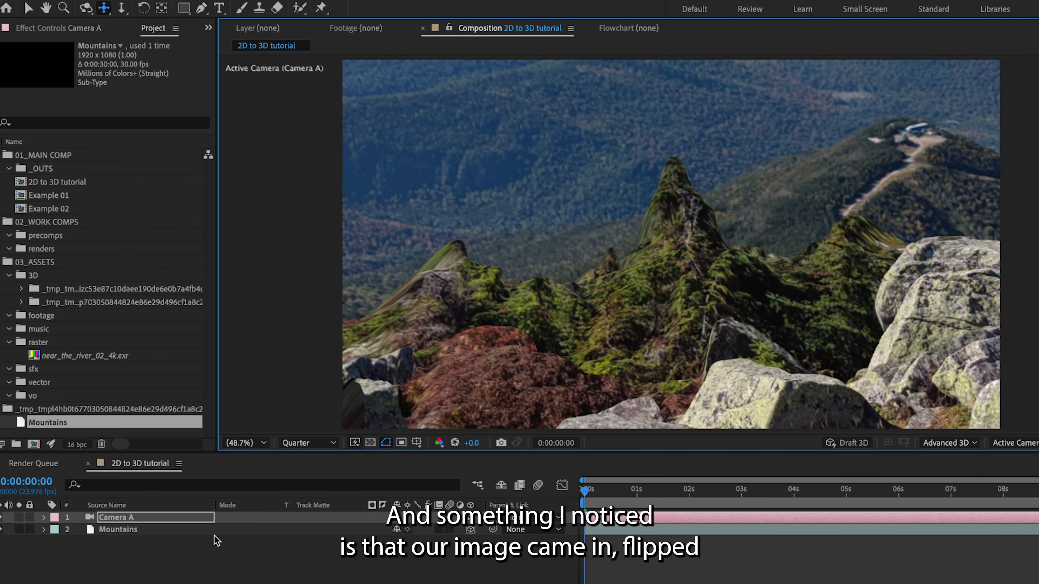
Mirror the Mountains layer horizontally with an unlinked Scale of -100, 100, 100%, and pan Camera A slightly sideways to reframe it.
left_click(182, 532)
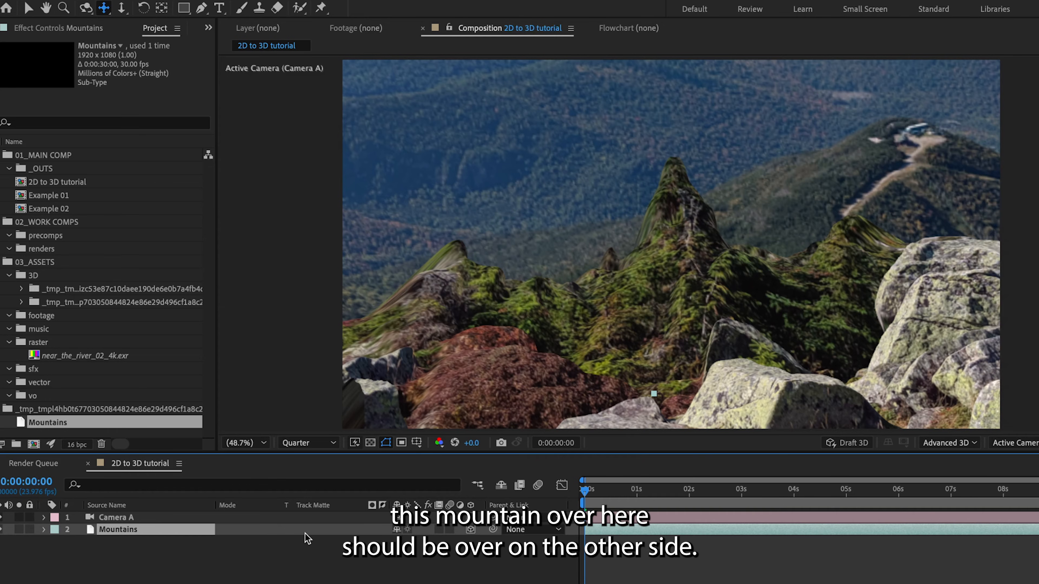
key("s")
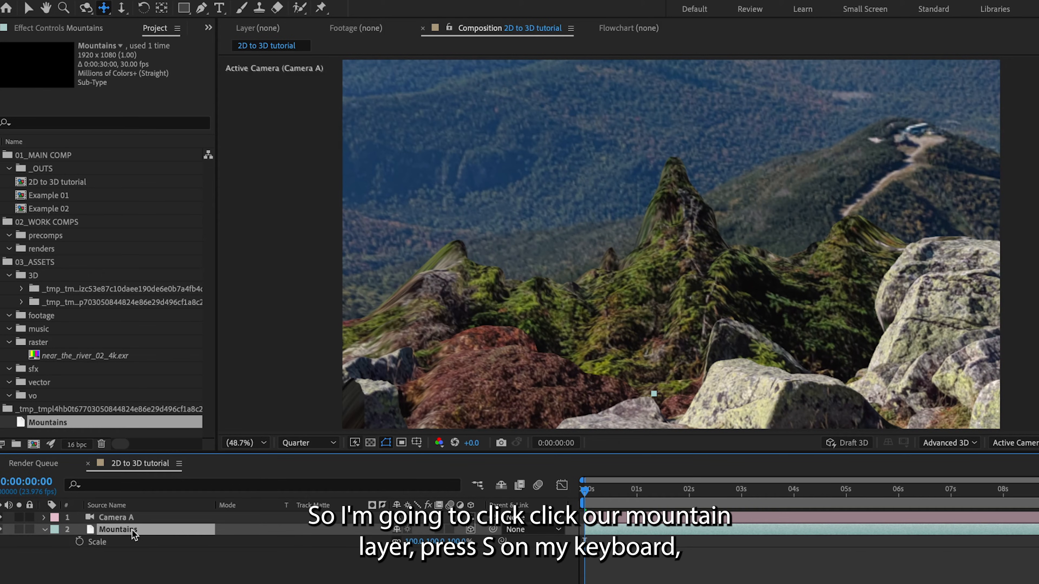
left_click(412, 545)
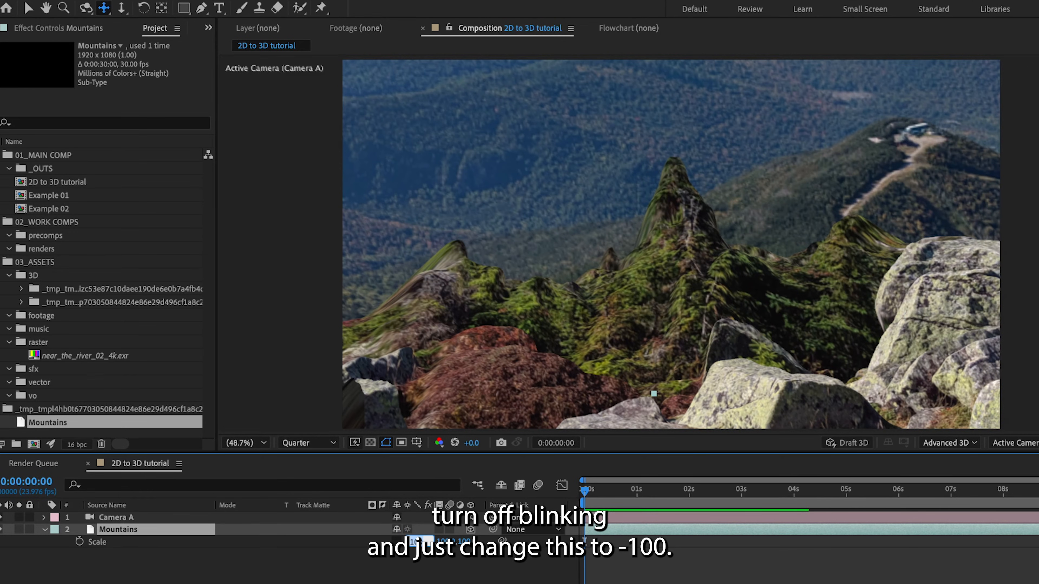
type("-100")
key("Return")
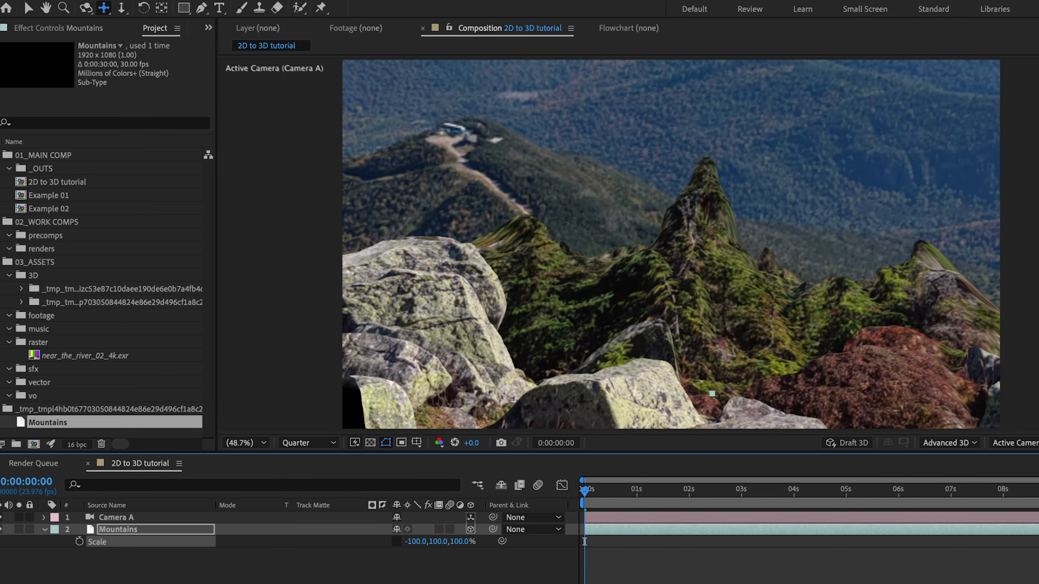
left_click(633, 519)
left_click_drag(690, 318, 656, 316)
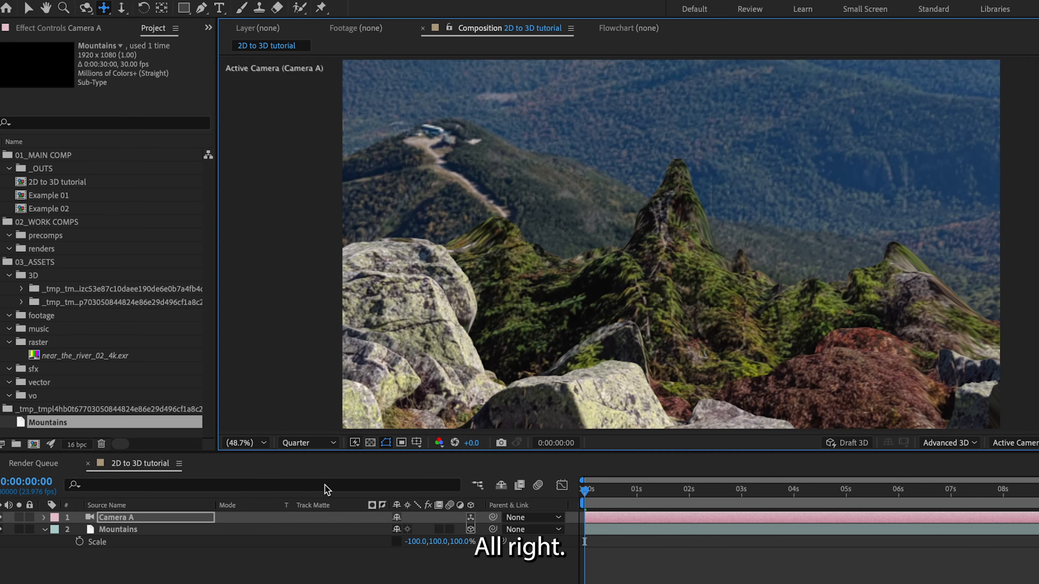
Set starting keyframes at 0:00:00:00 for Camera A's Position and Point of Interest, and show both keyframed properties together.
key("p")
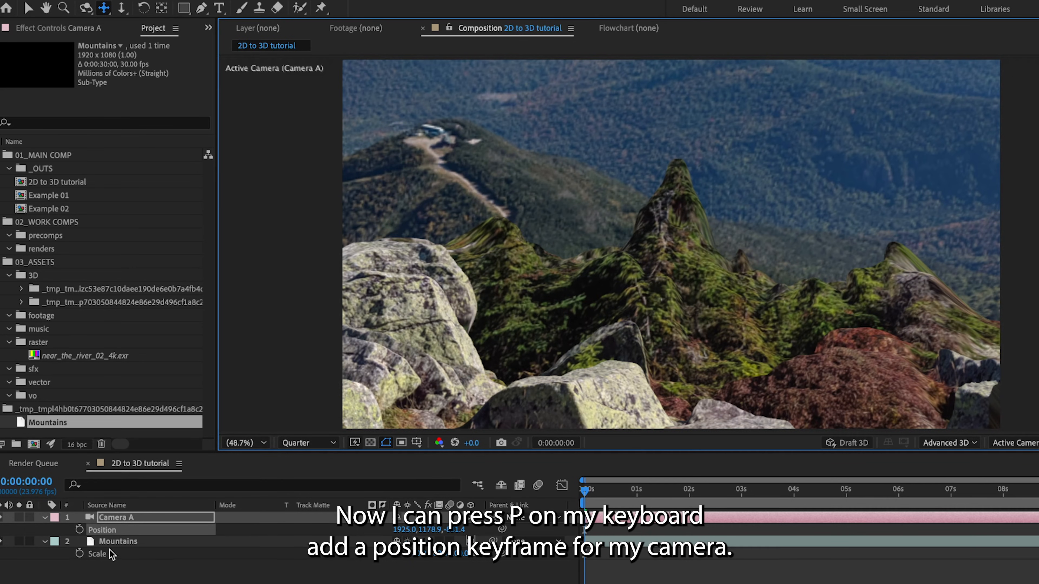
left_click(79, 530)
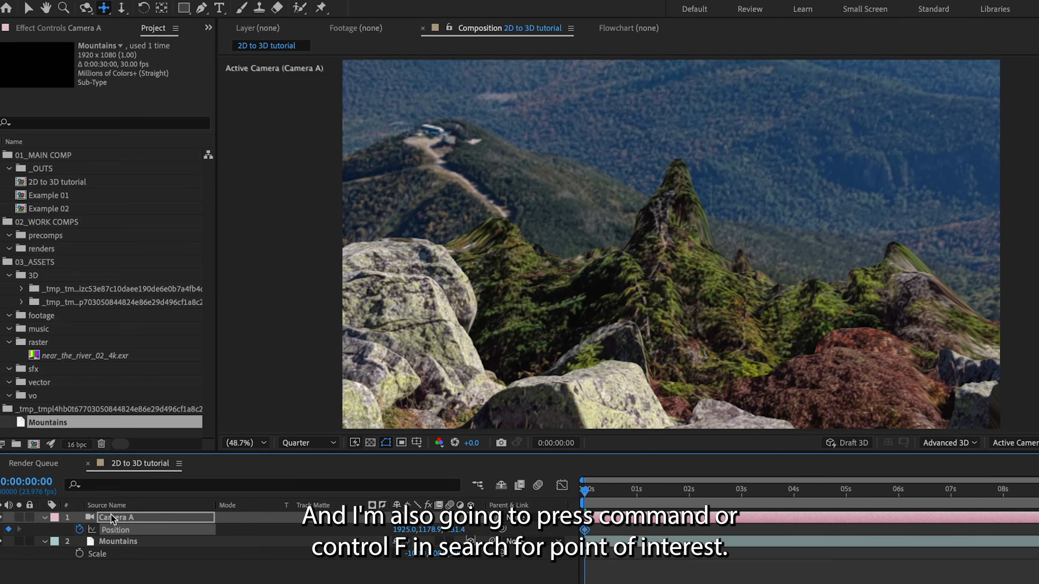
key("ctrl+f")
type("poi")
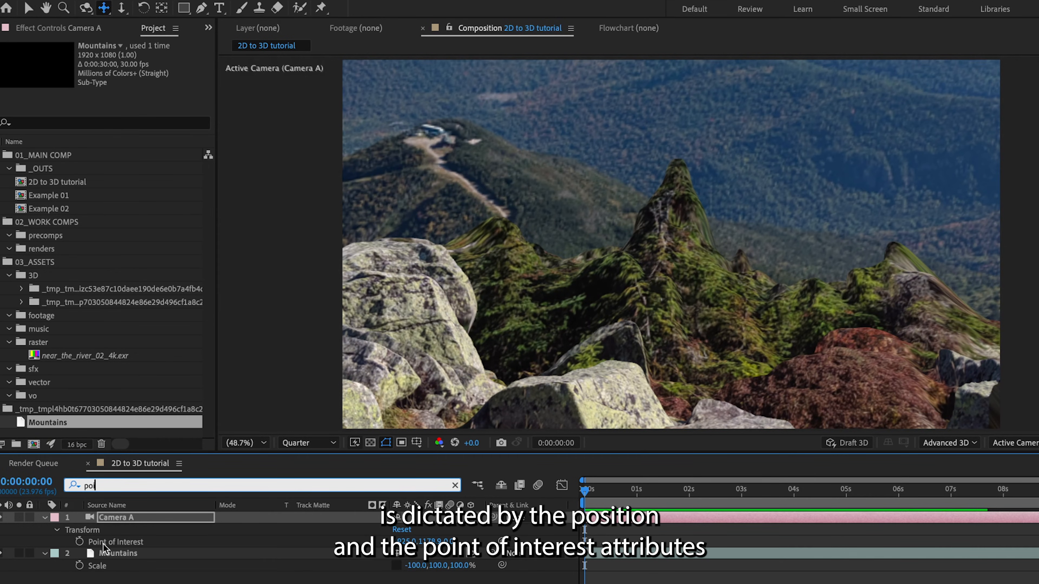
left_click(80, 542)
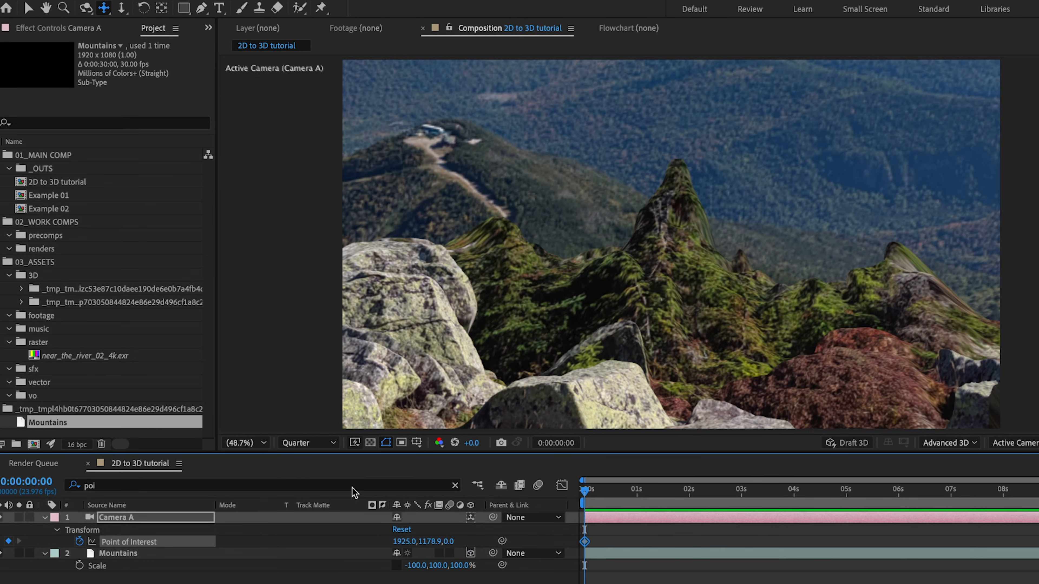
left_click(455, 489)
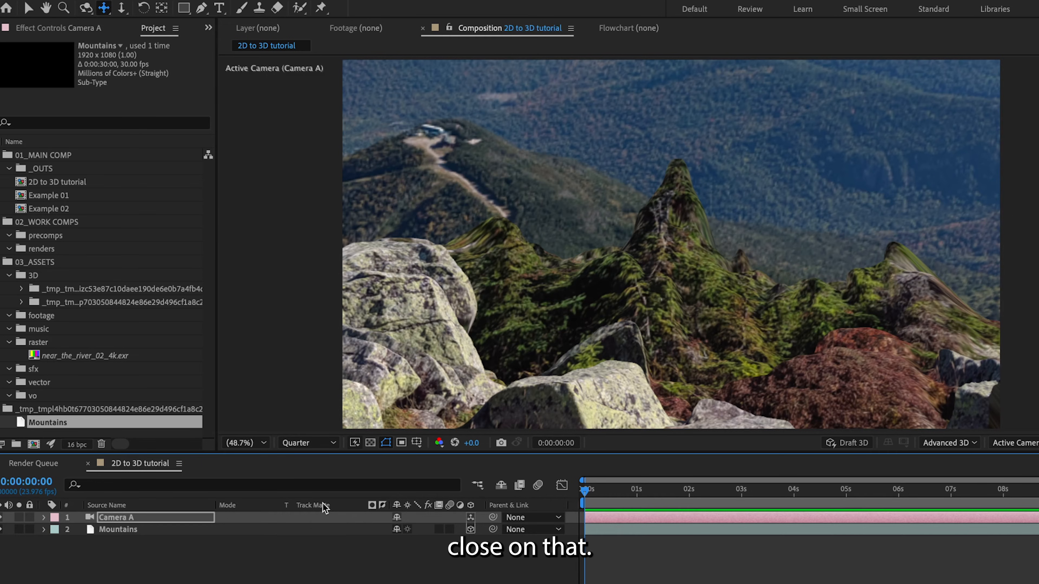
key("u")
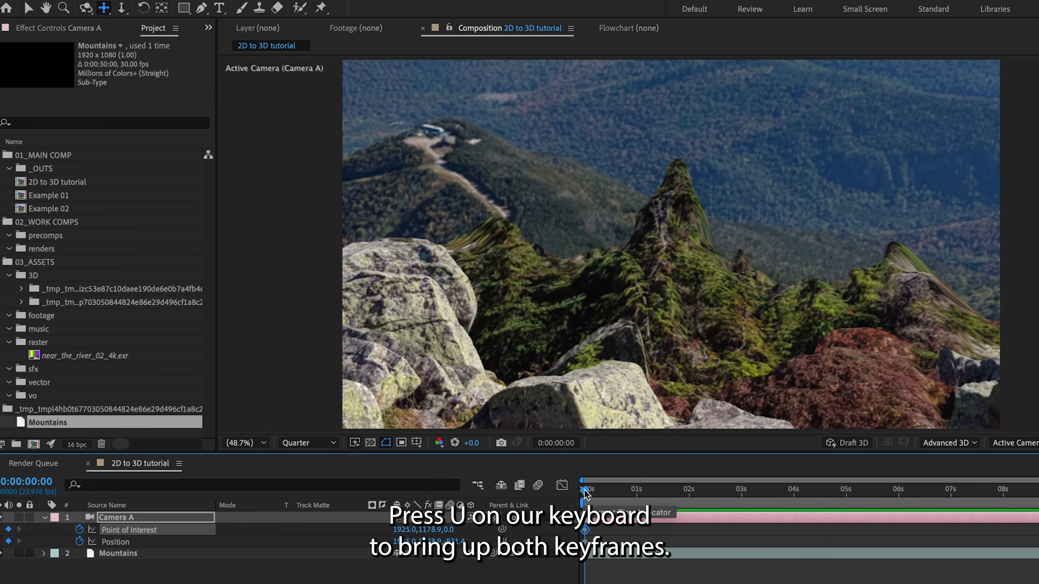
At 0:00:05:00, keyframe Camera A panned up and to the right with a slight orbit, and check the move at 0:00:03:10.
left_click_drag(592, 490, 849, 493)
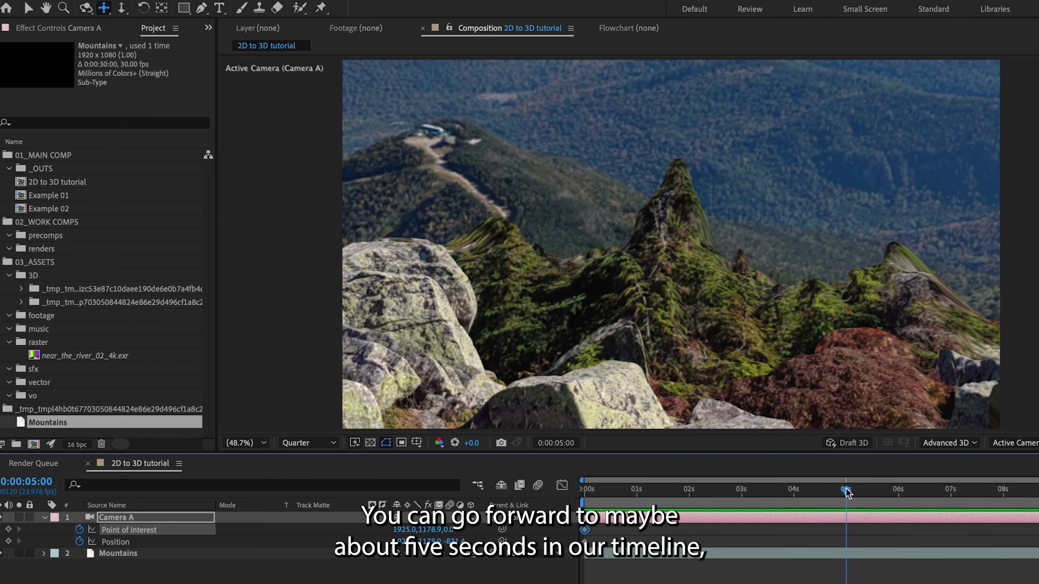
left_click_drag(684, 341, 614, 328)
left_click_drag(597, 344, 568, 411)
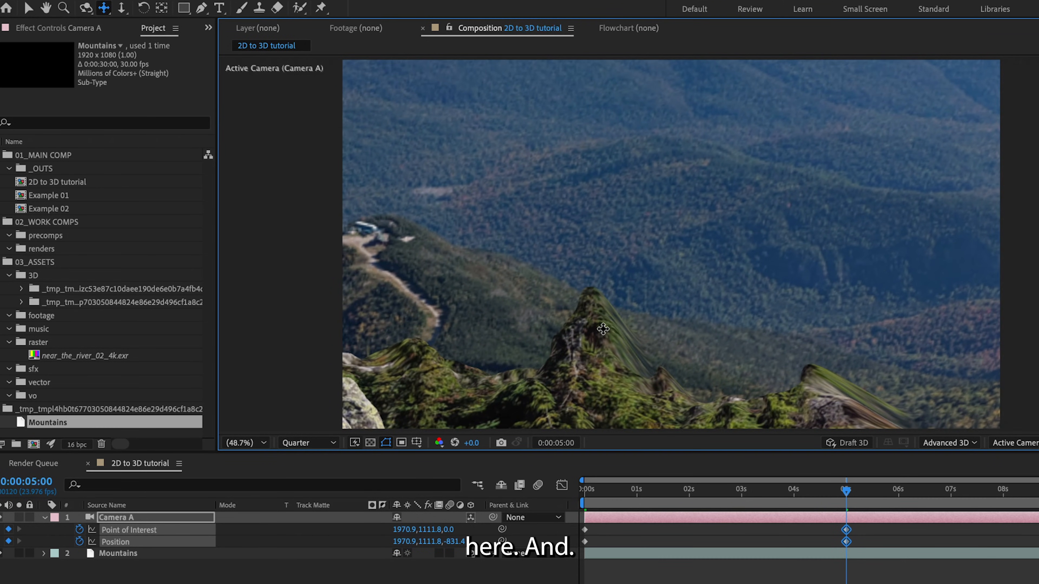
key("c")
key("c")
mouse_move(611, 315)
left_mouse_down()
mouse_move(628, 320)
mouse_move(613, 314)
left_mouse_up()
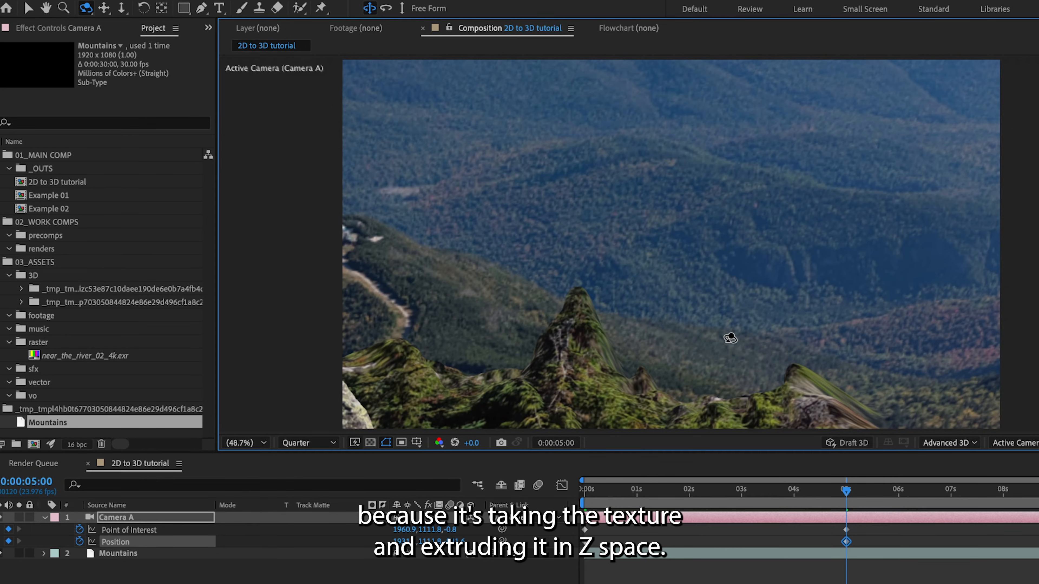
left_click_drag(716, 343, 751, 415)
left_click_drag(846, 494, 764, 470)
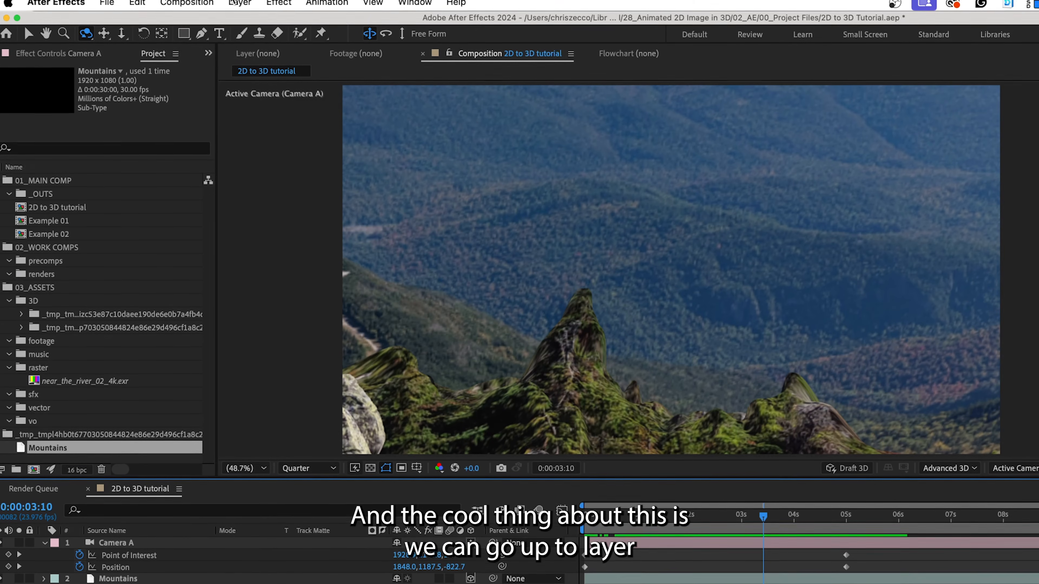
Add an Environment light named "Environment Light 1" with 100% intensity and Casts Shadows enabled.
left_click(239, 8)
mouse_move(242, 30)
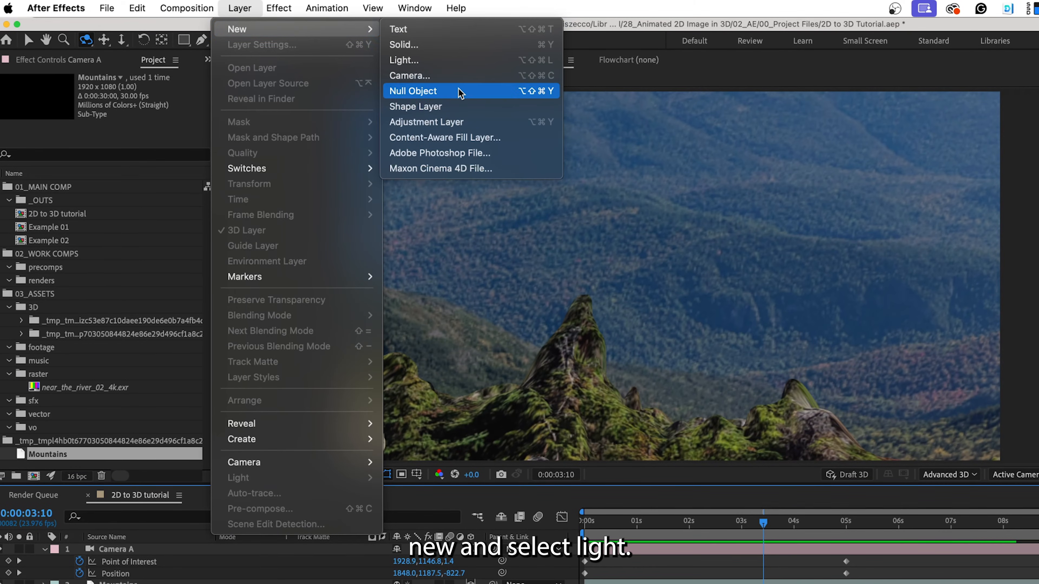
left_click(449, 61)
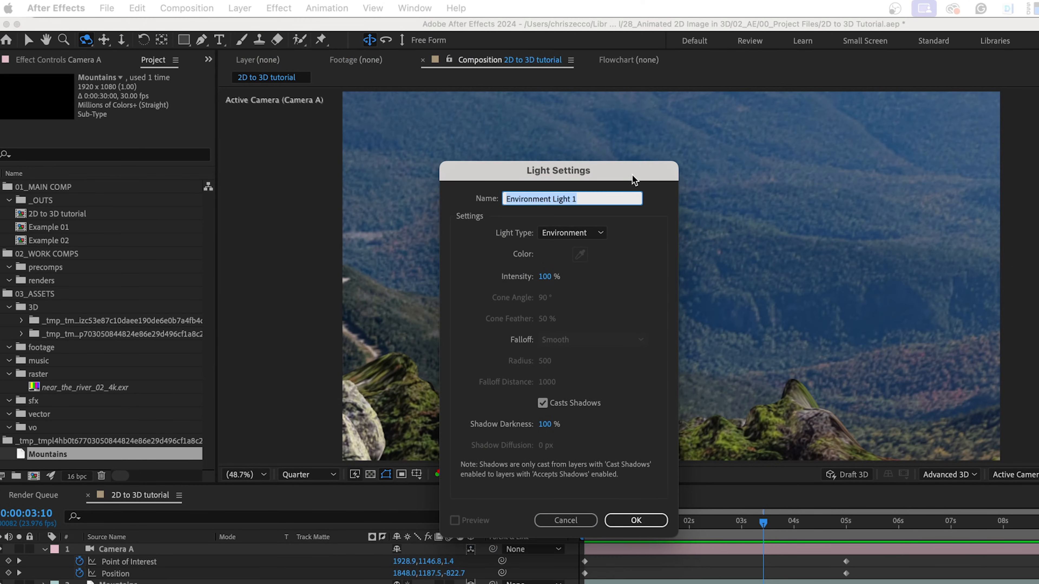
left_click(590, 233)
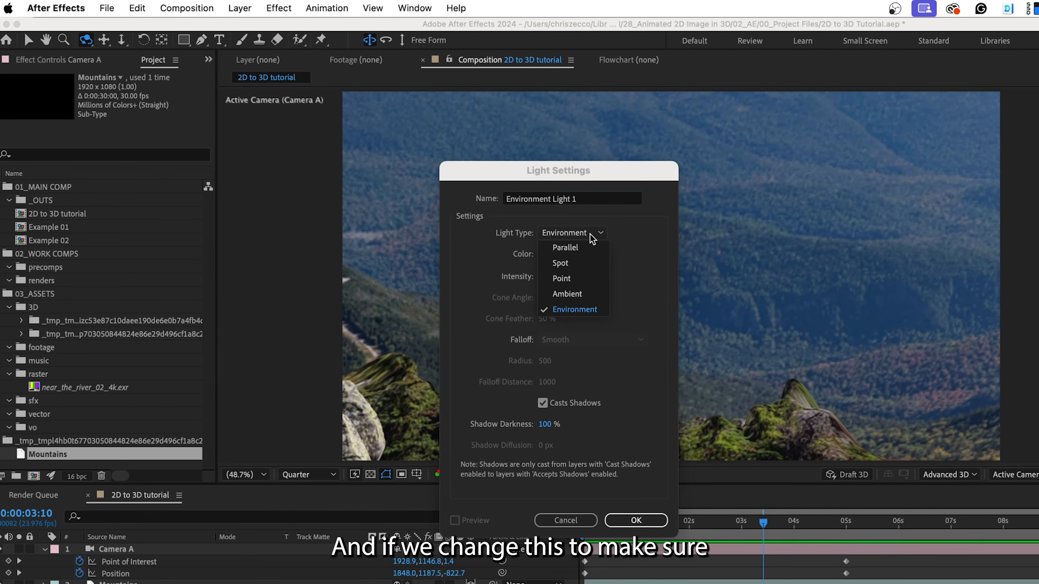
left_click(578, 312)
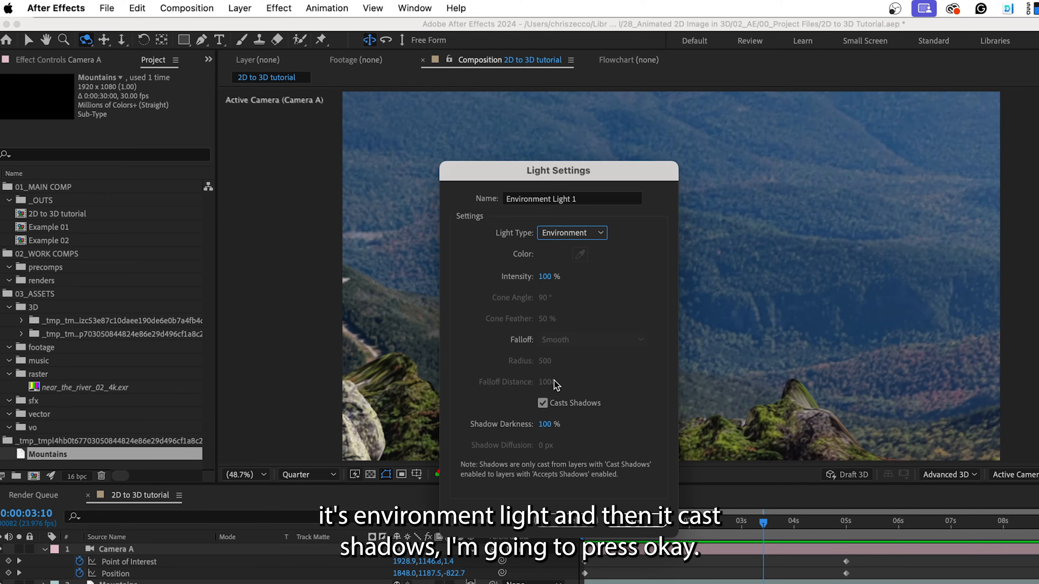
left_click(629, 523)
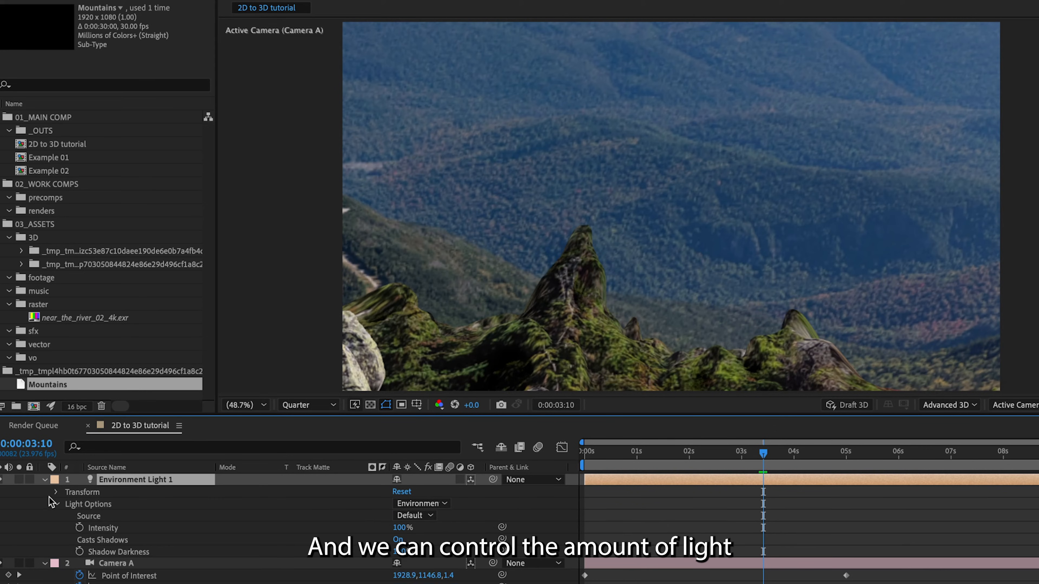
Try shifting the lighting on the mountains by setting Environment Light 1's X Rotation to -50°.
left_click(56, 493)
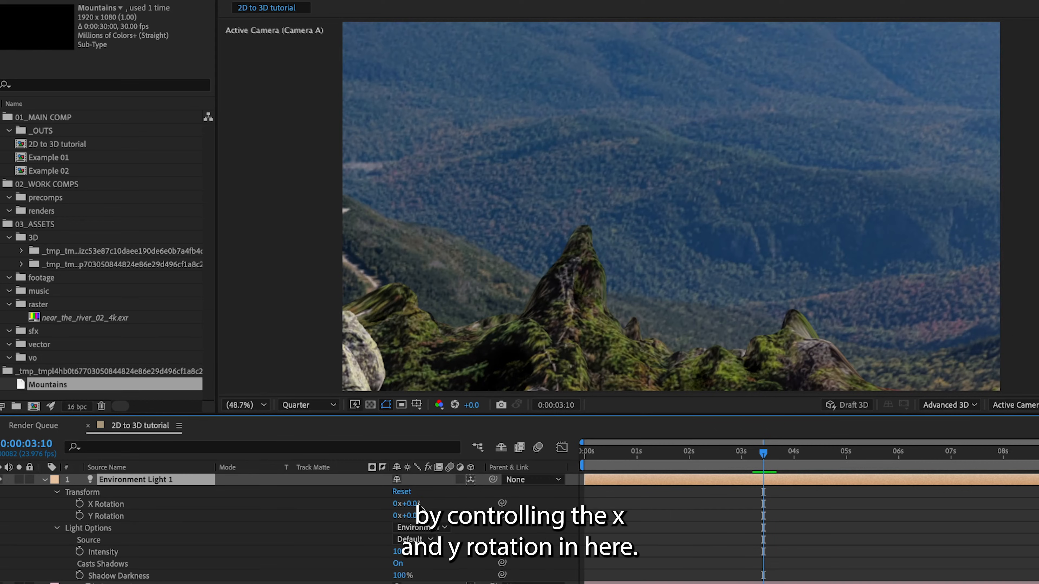
mouse_move(416, 505)
left_mouse_down()
mouse_move(441, 506)
mouse_move(387, 509)
mouse_move(399, 507)
left_mouse_up()
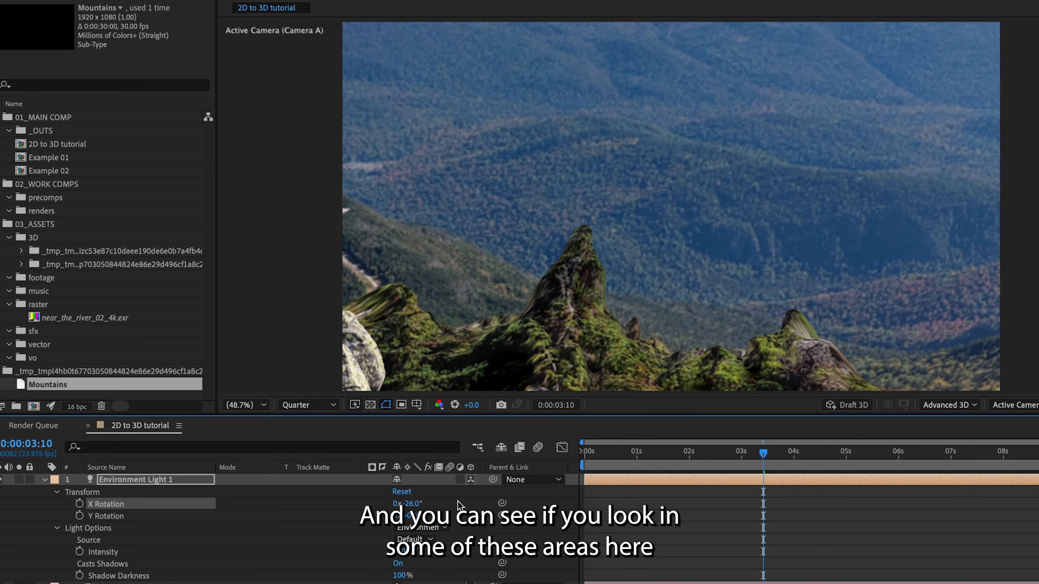
left_click_drag(406, 504, 387, 500)
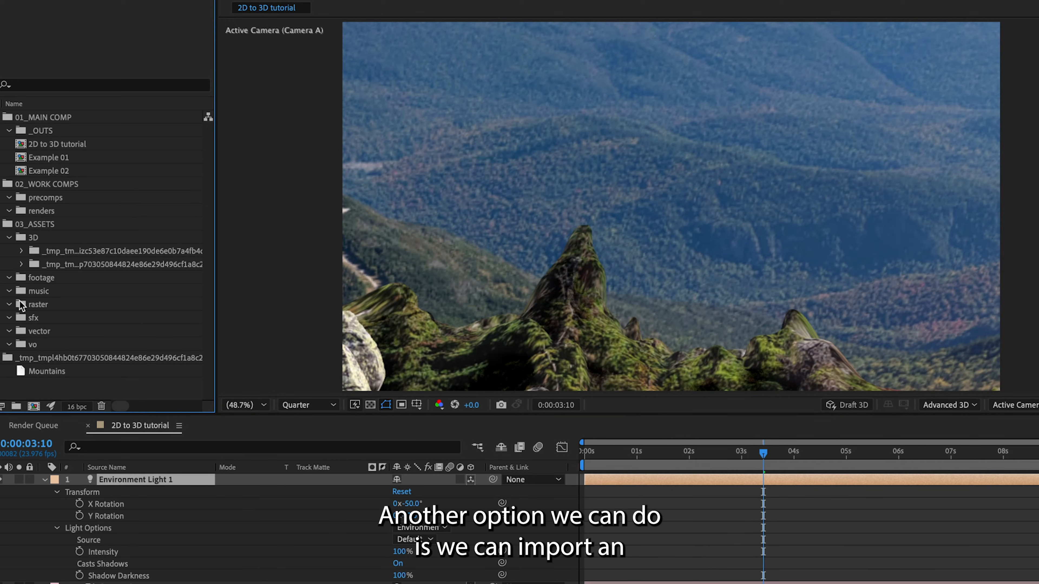
Import the HDR image near_the_river_02_4k.exr into the project's raster folder.
left_click(24, 305)
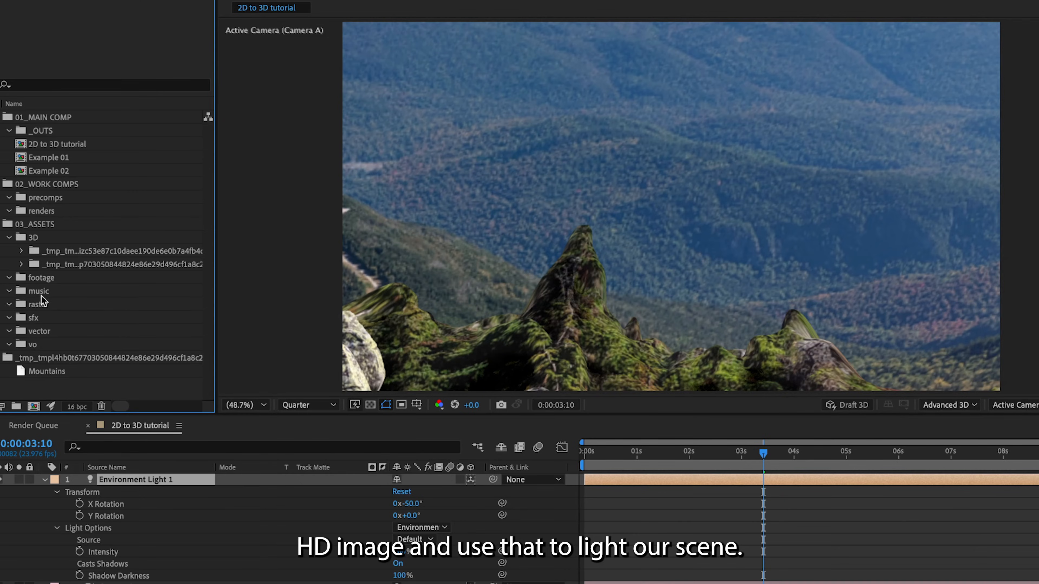
key("super+i")
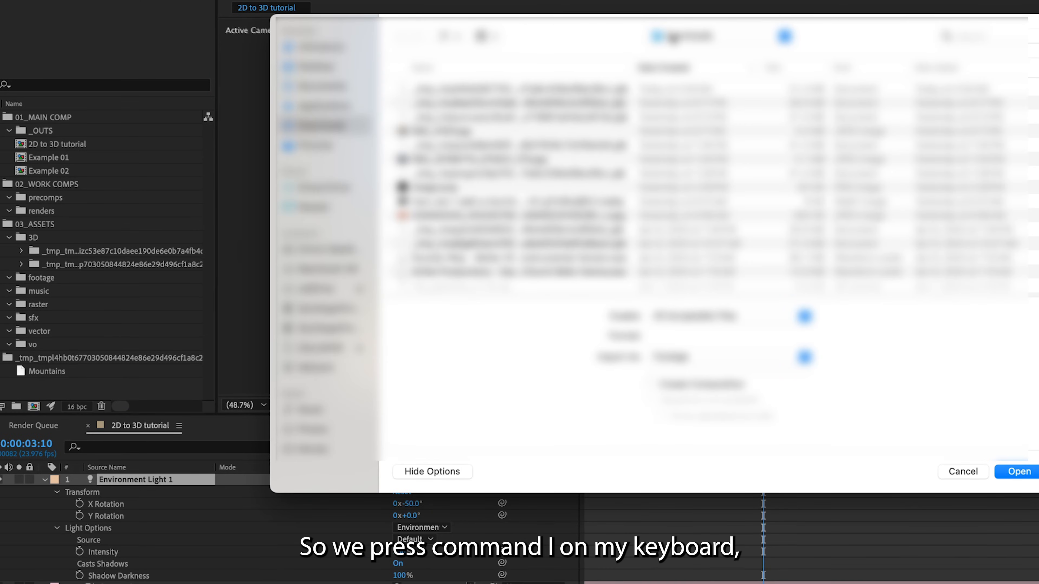
left_click(672, 38)
left_click(693, 102)
double_click(466, 144)
scroll(471, 171, "down", 1)
double_click(474, 262)
double_click(432, 160)
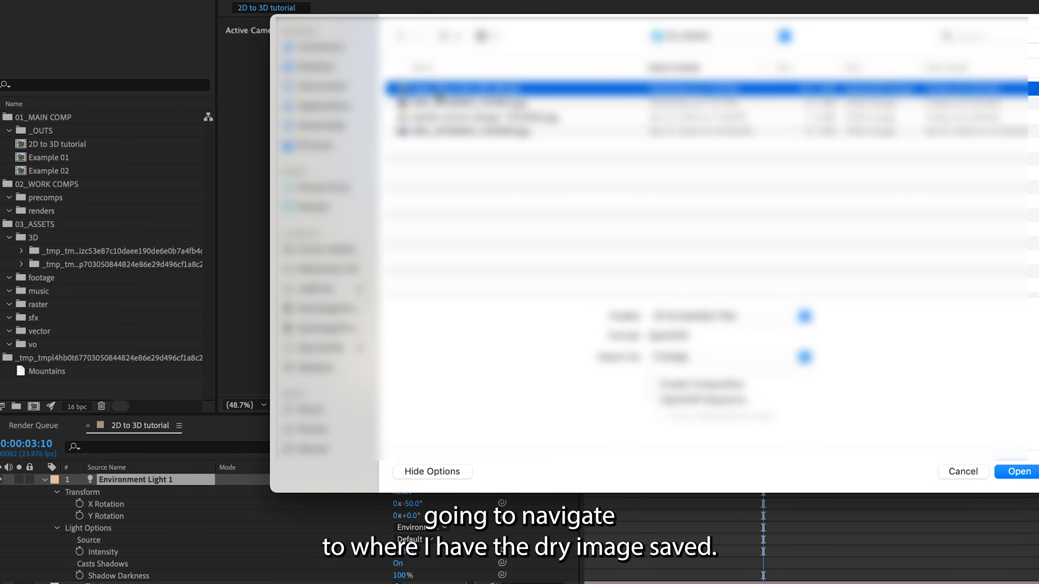
double_click(438, 96)
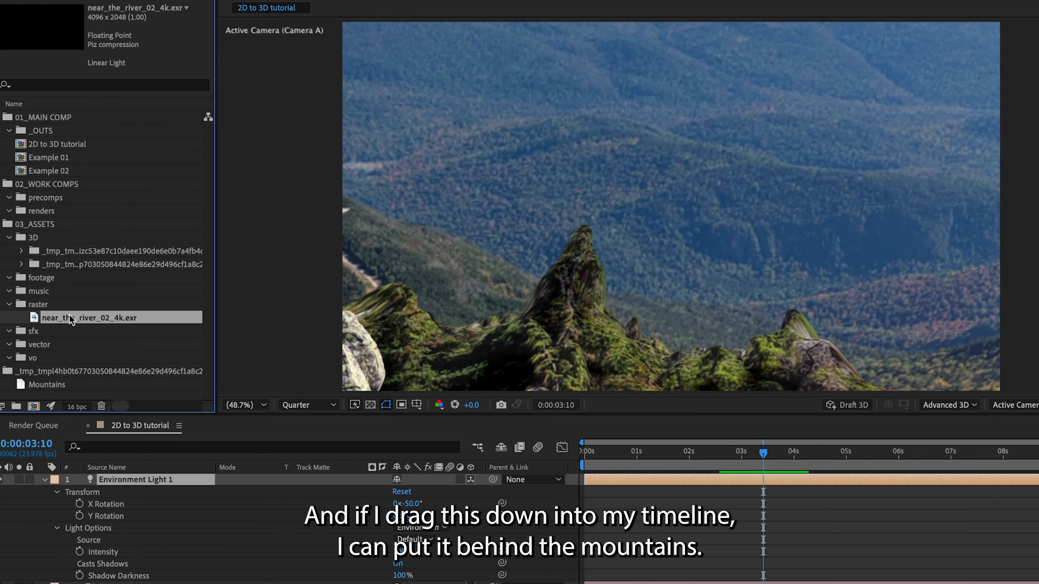
Place near_the_river_02_4k.exr beneath the Mountains layer and set it as Environment Light 1's source.
left_click_drag(89, 318, 158, 583)
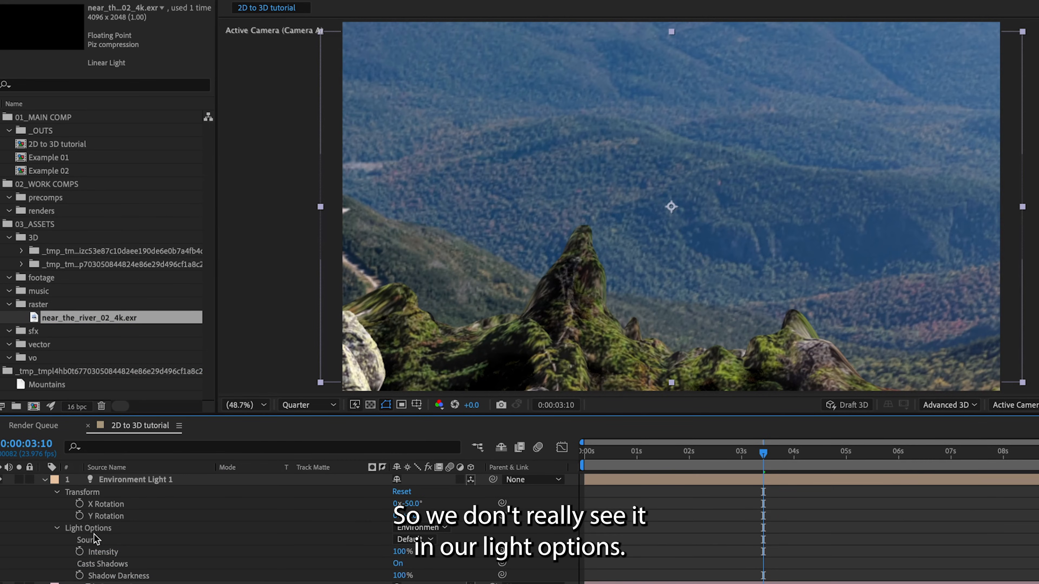
left_click(414, 540)
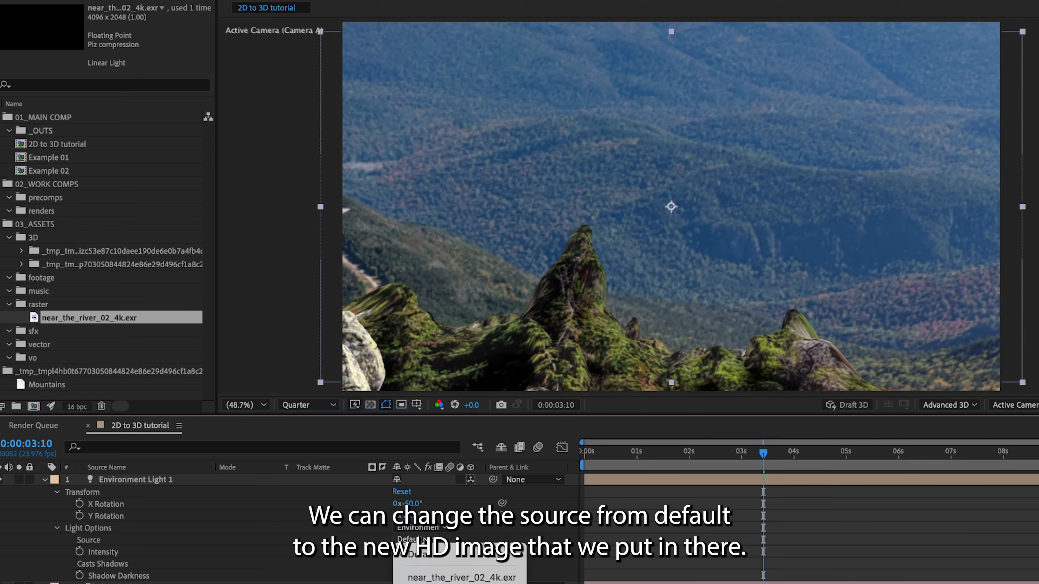
left_click(437, 577)
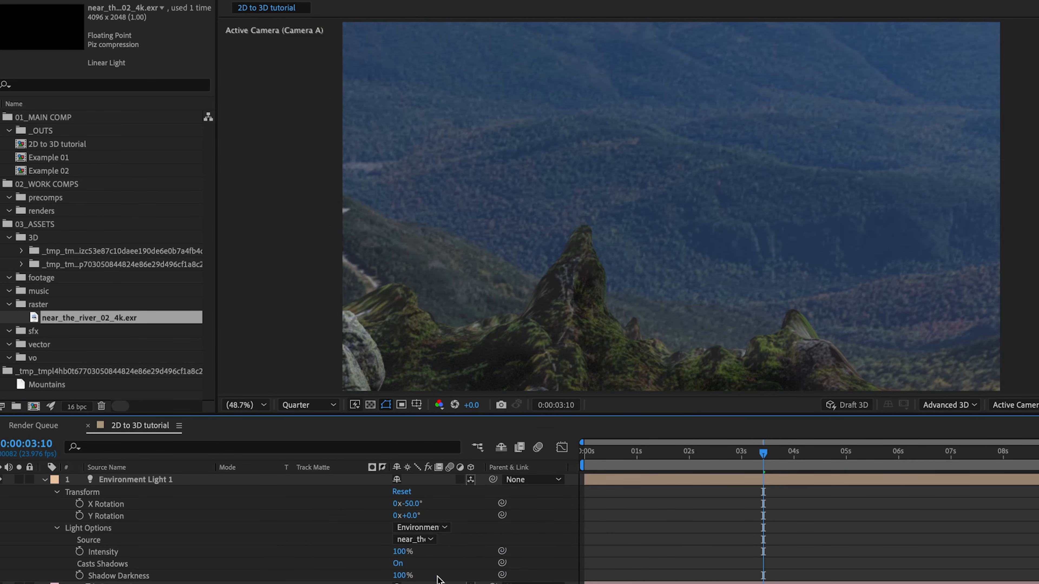
Set Environment Light 1's X Rotation to 0° and Y Rotation to 15°, and deselect the layer.
left_click(411, 504)
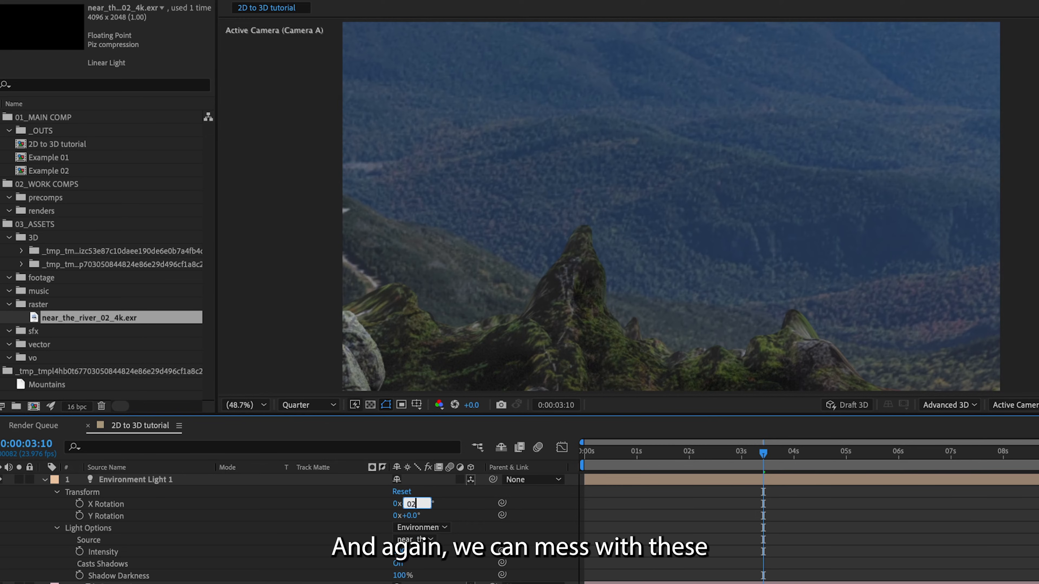
type("0")
key("Return")
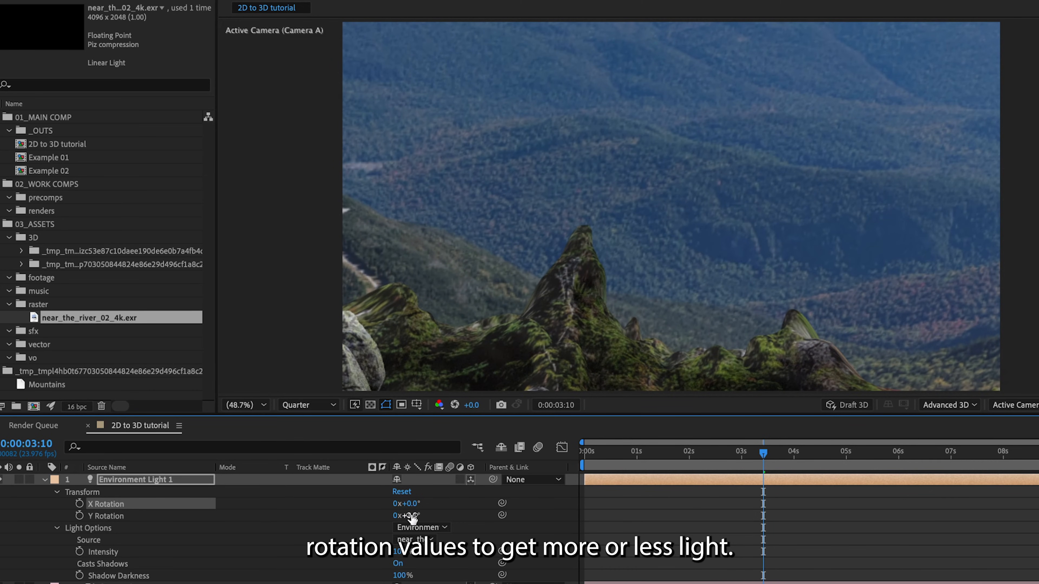
left_click_drag(407, 516, 424, 516)
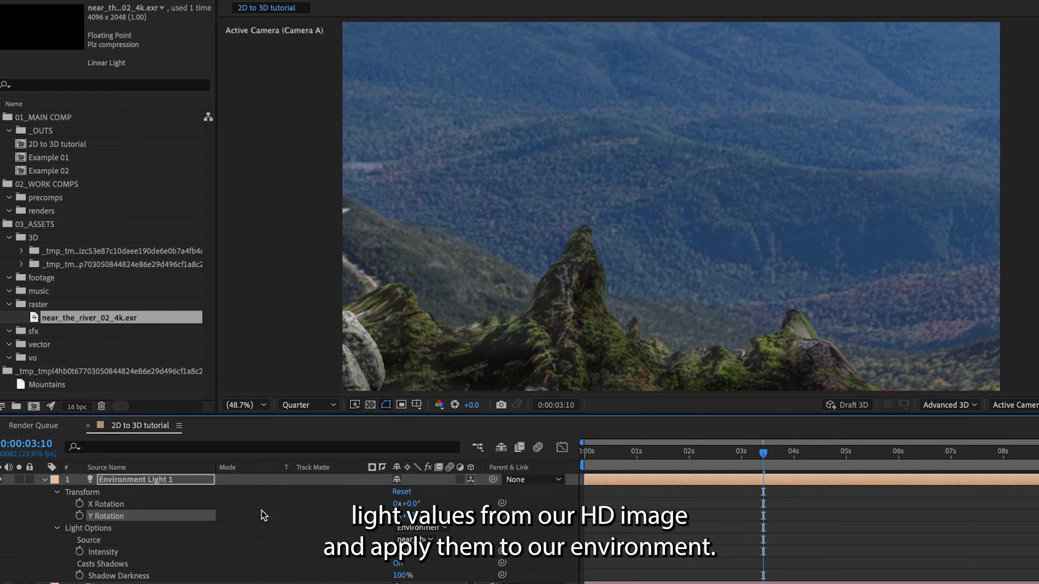
left_click(796, 502)
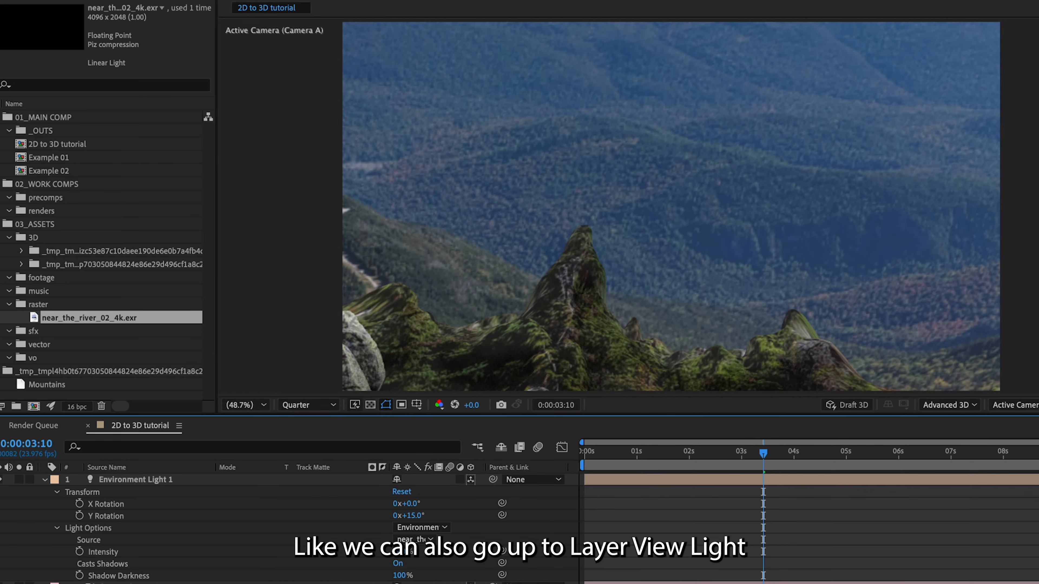
Create a new point light in the composition with a bright red colour, FF3108.
left_click(239, 8)
mouse_move(311, 28)
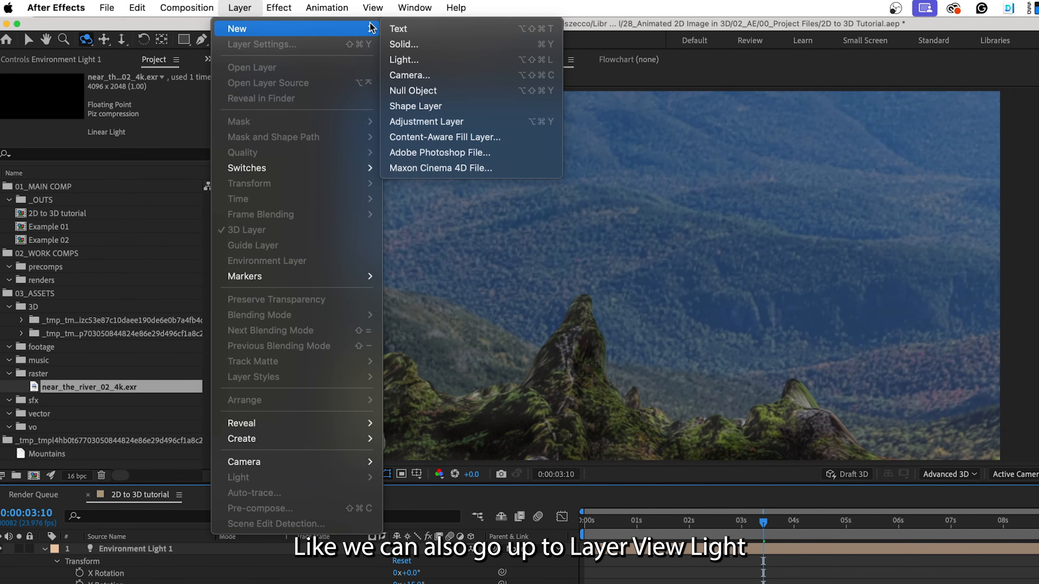
left_click(399, 61)
left_click(598, 236)
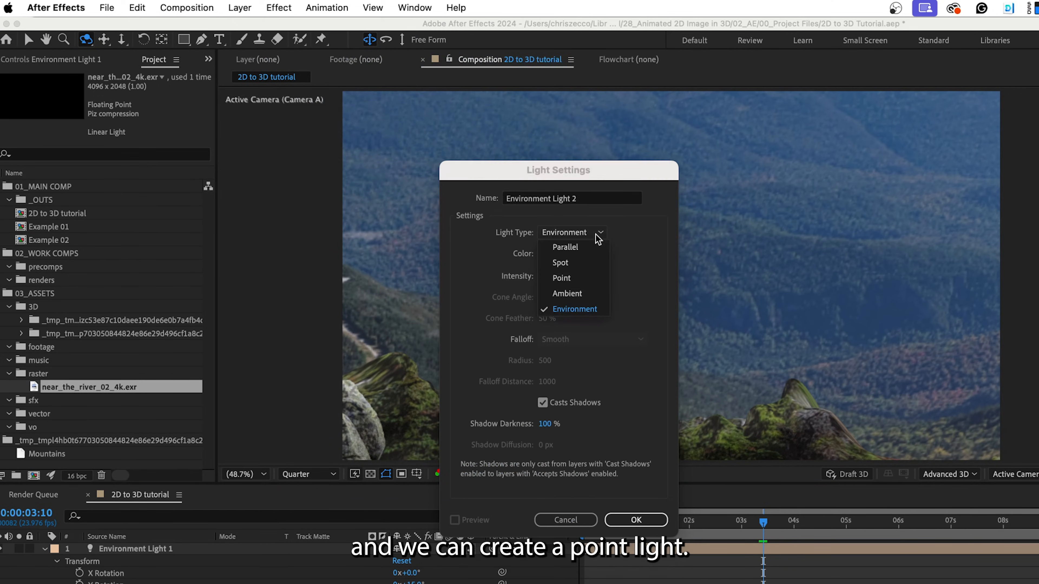
left_click(581, 281)
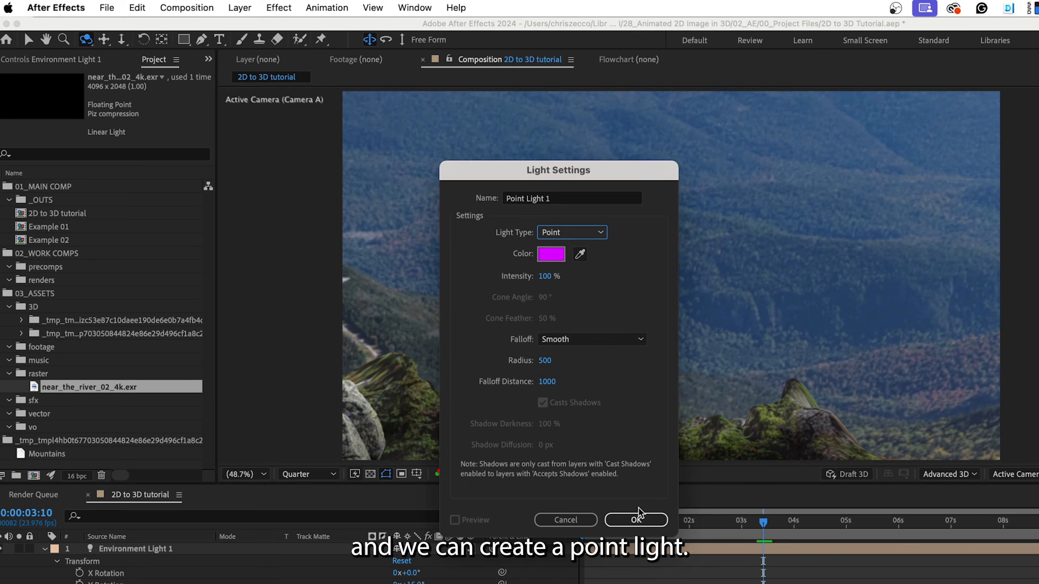
left_click(551, 254)
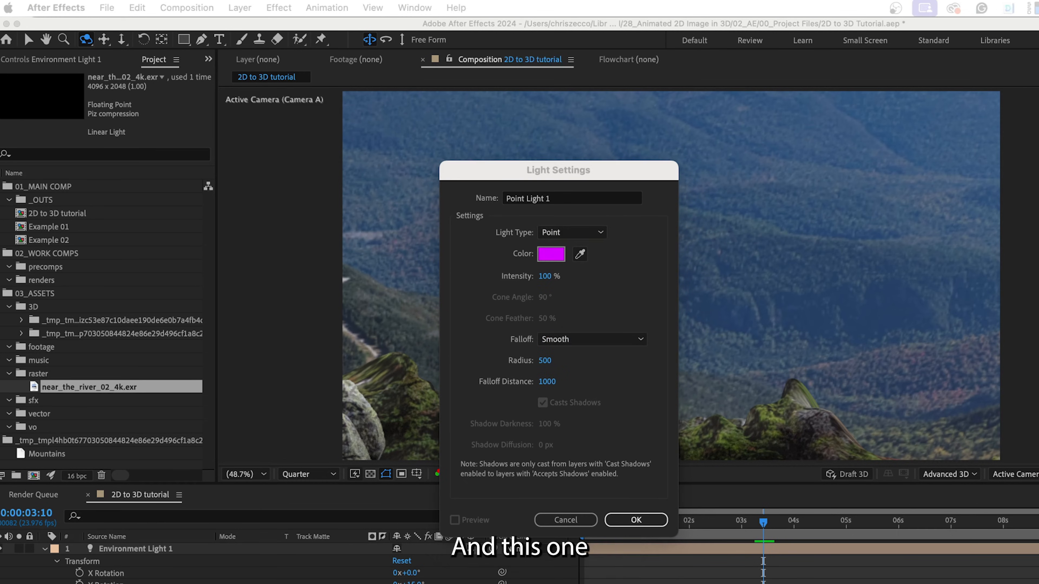
mouse_move(677, 241)
left_mouse_down()
mouse_move(628, 236)
mouse_move(631, 266)
mouse_move(576, 244)
left_mouse_up()
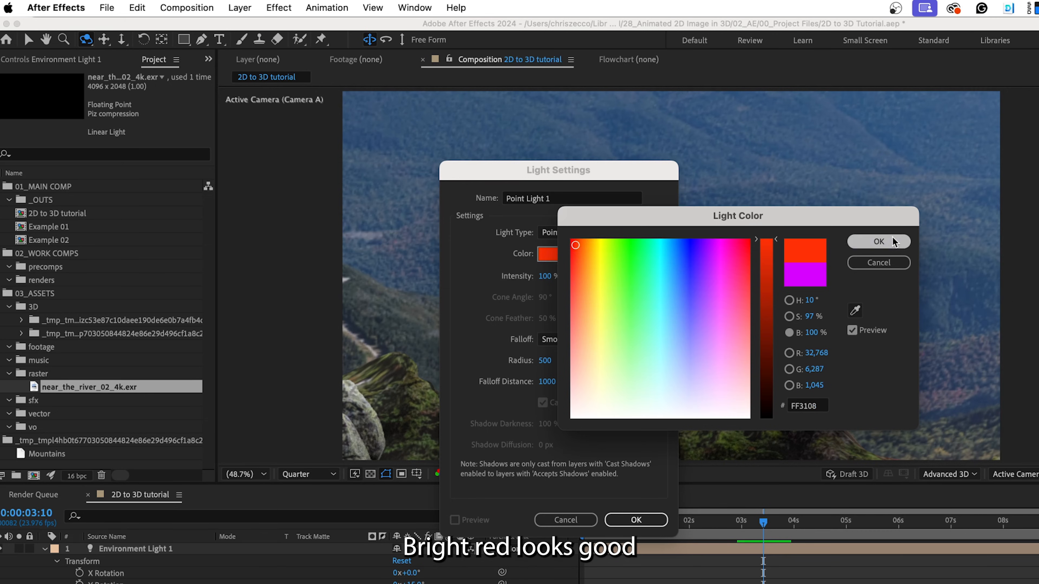
left_click(888, 241)
left_click(636, 520)
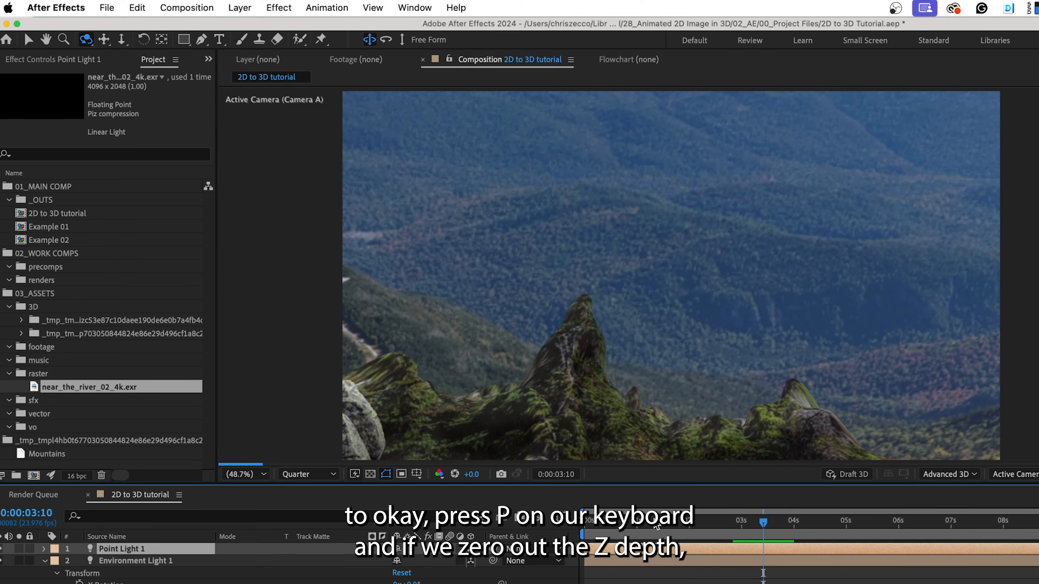
Set Point Light 1's Z position to 0.
key("p")
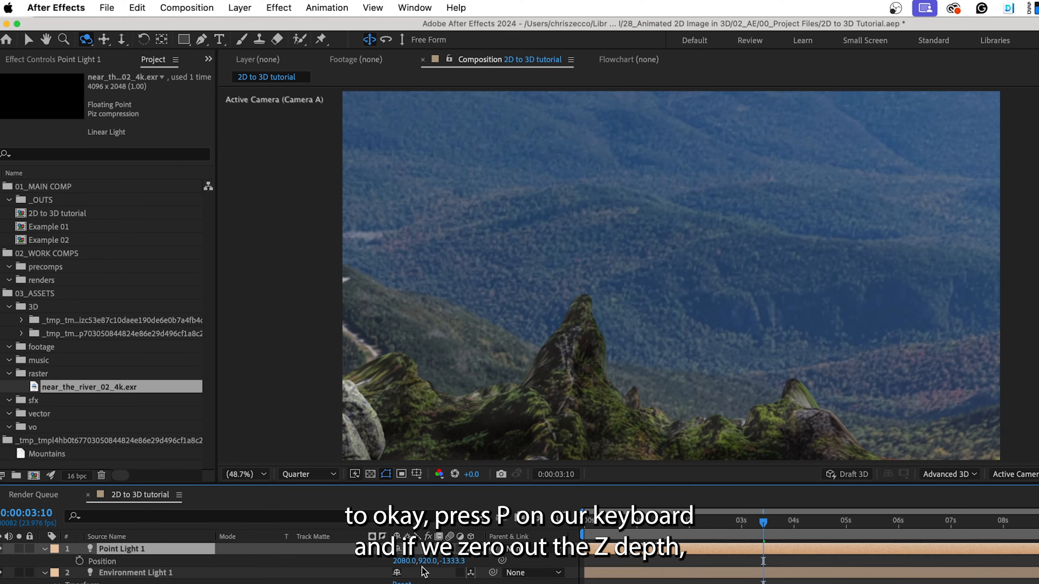
left_click(457, 561)
type("0")
key("Return")
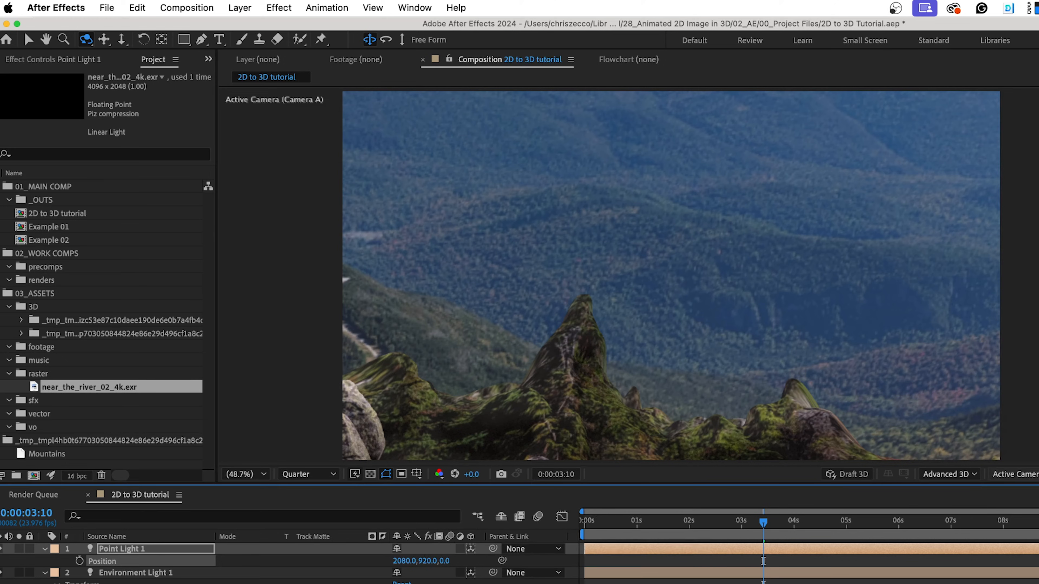
Move Point Light 1 down and inside the camera frame, to about X 1975 and Y 1116.5.
key("v")
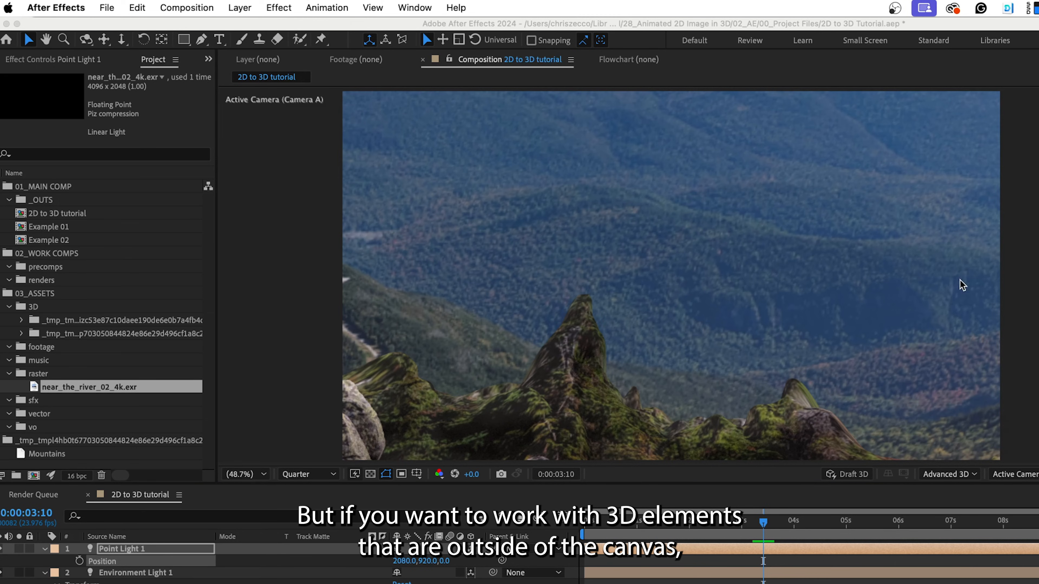
left_click(929, 294)
scroll(796, 330, "down", 3)
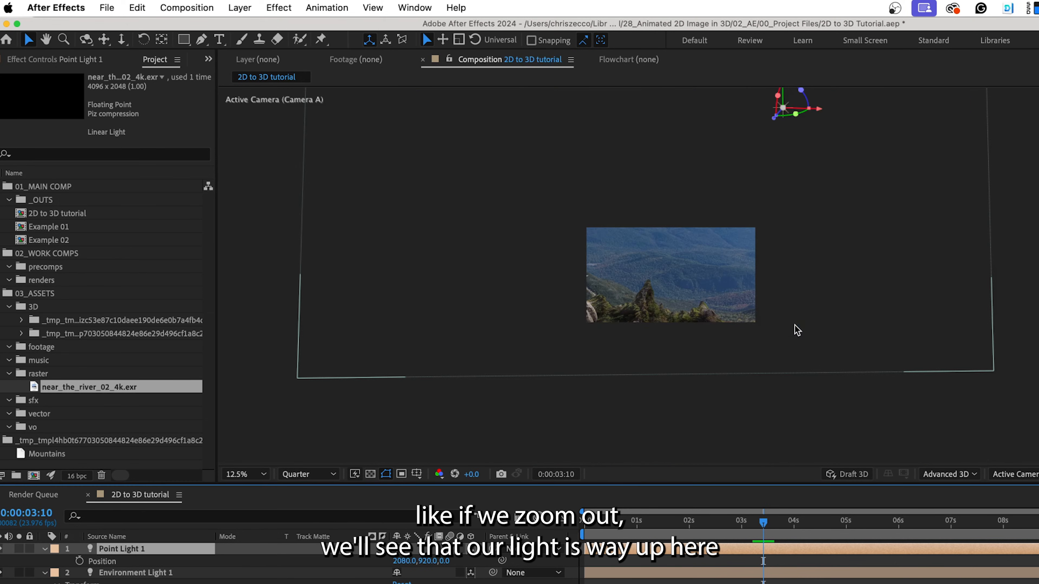
left_click_drag(771, 168, 739, 245)
left_click_drag(754, 147, 755, 293)
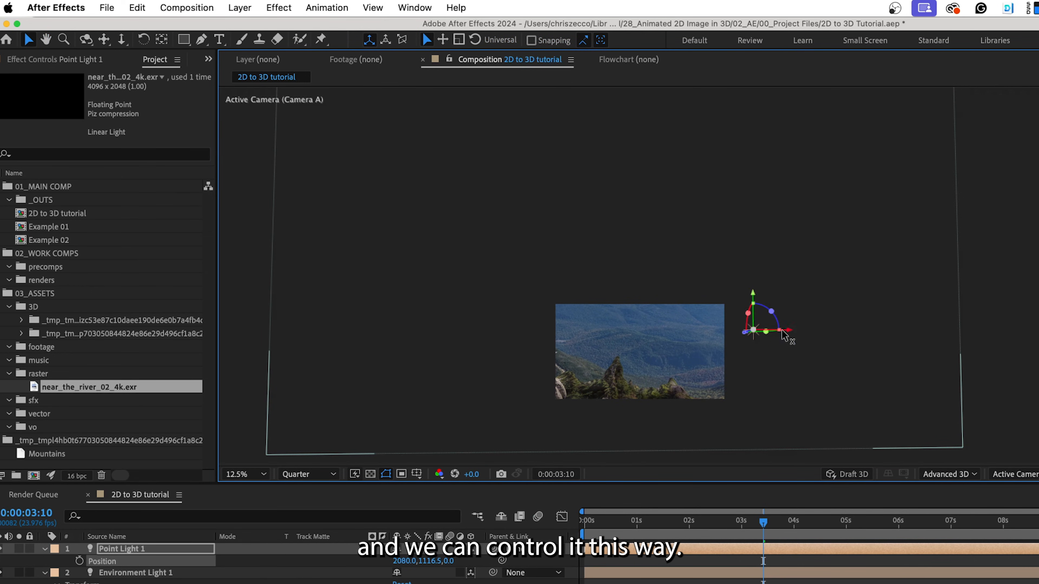
left_click(797, 336)
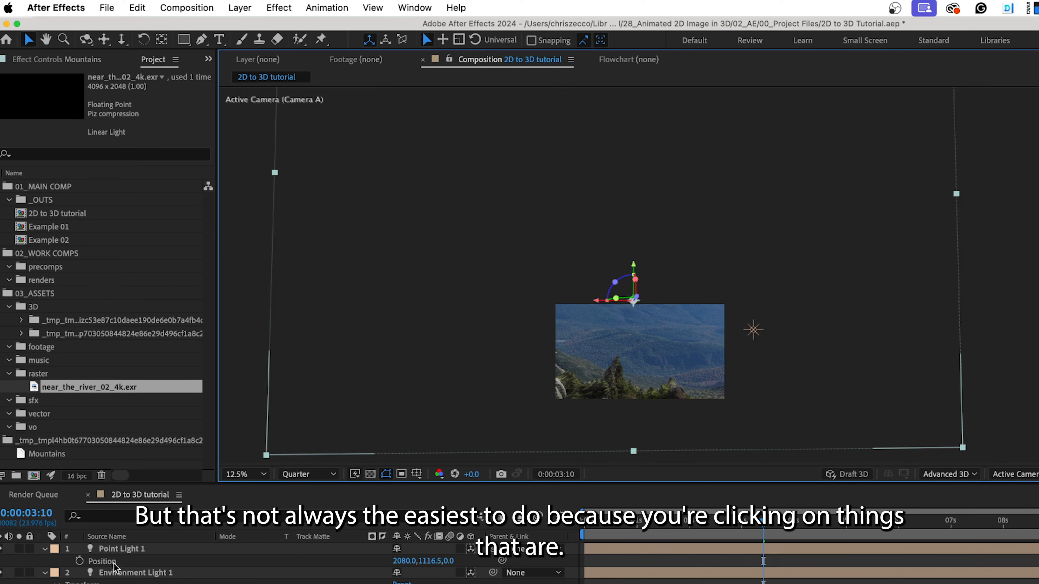
left_click(91, 552)
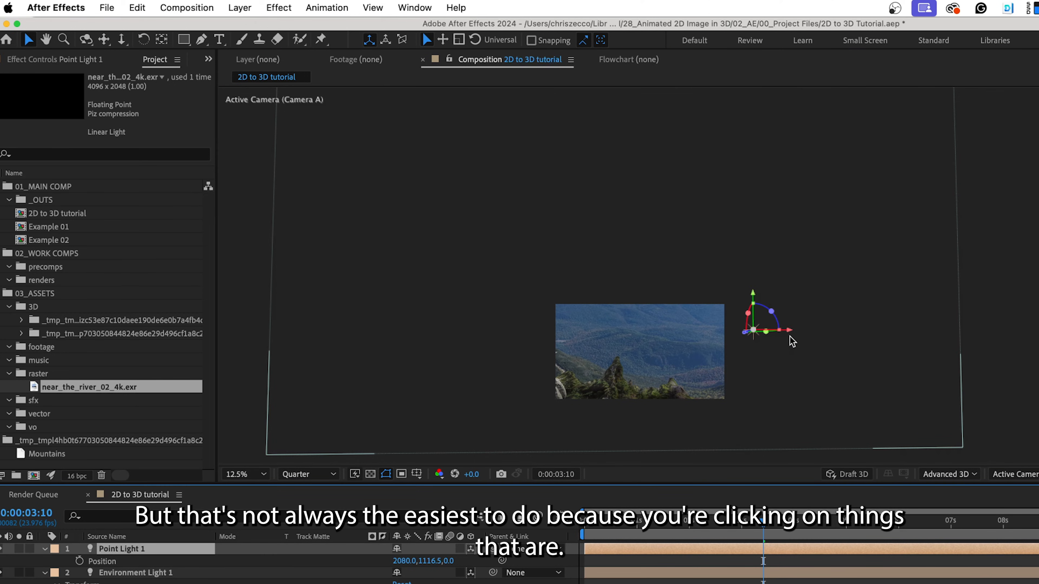
left_click_drag(789, 330, 711, 330)
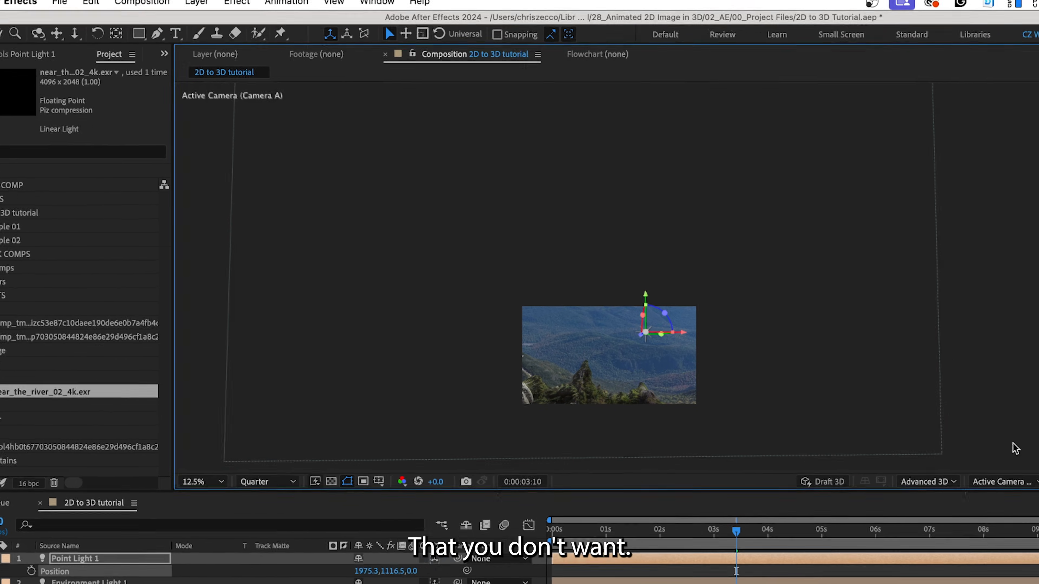
Show the composition in two views, with a Top view of the mountain mesh beside the fitted active camera view.
left_click(1038, 483)
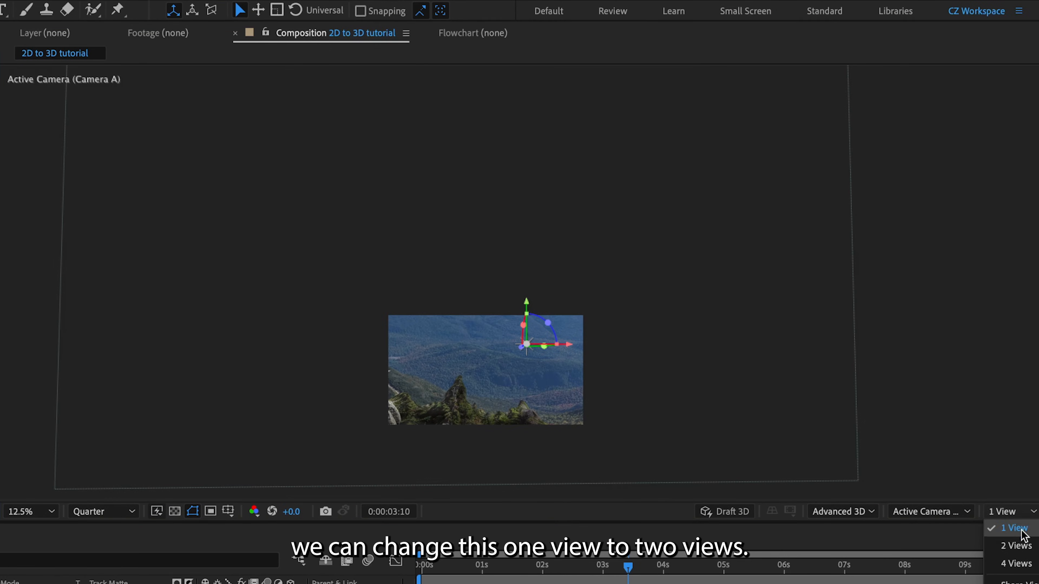
left_click(1016, 546)
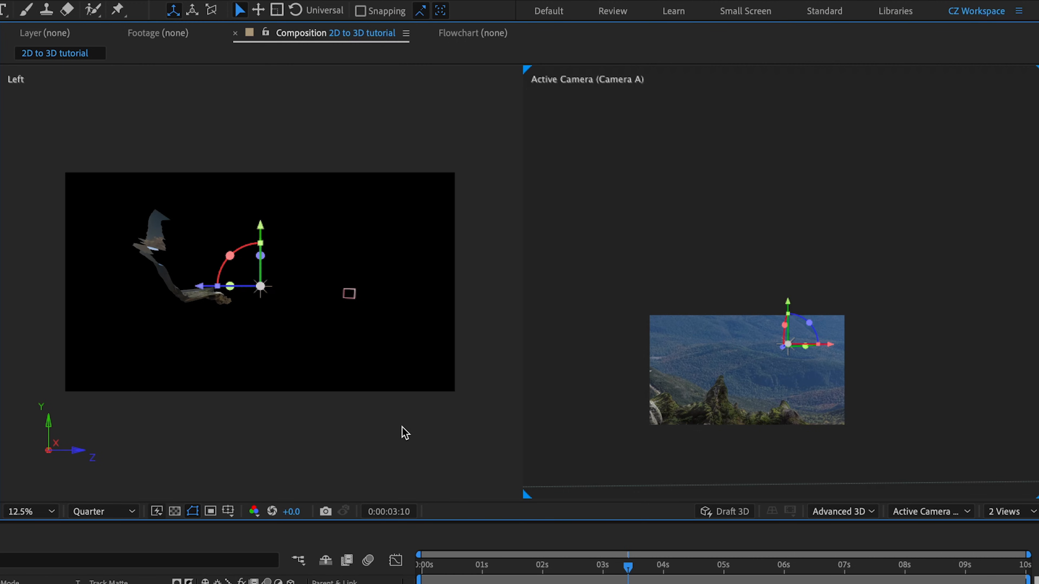
scroll(262, 286, "up", 3)
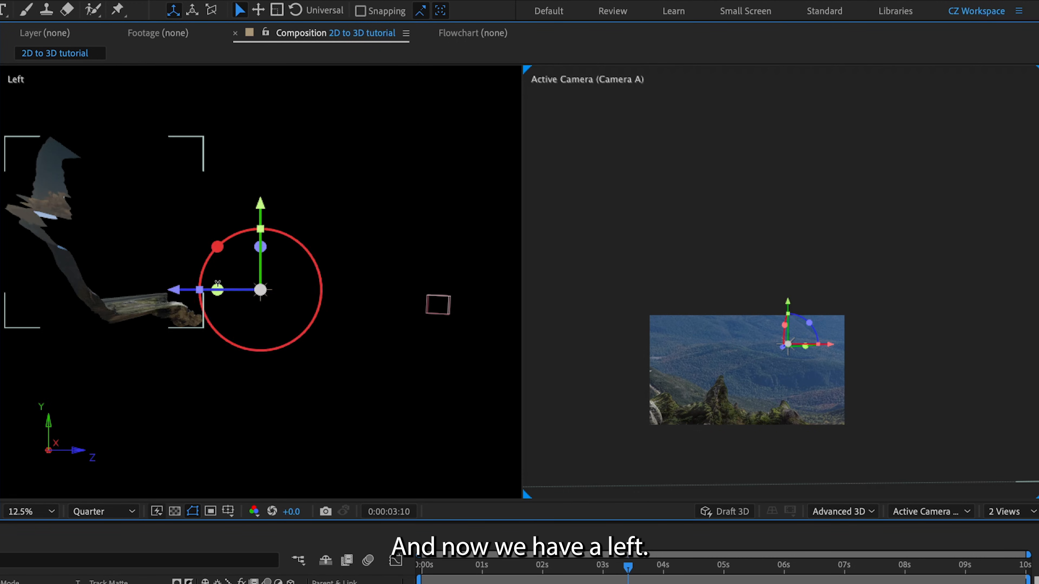
left_click(321, 444)
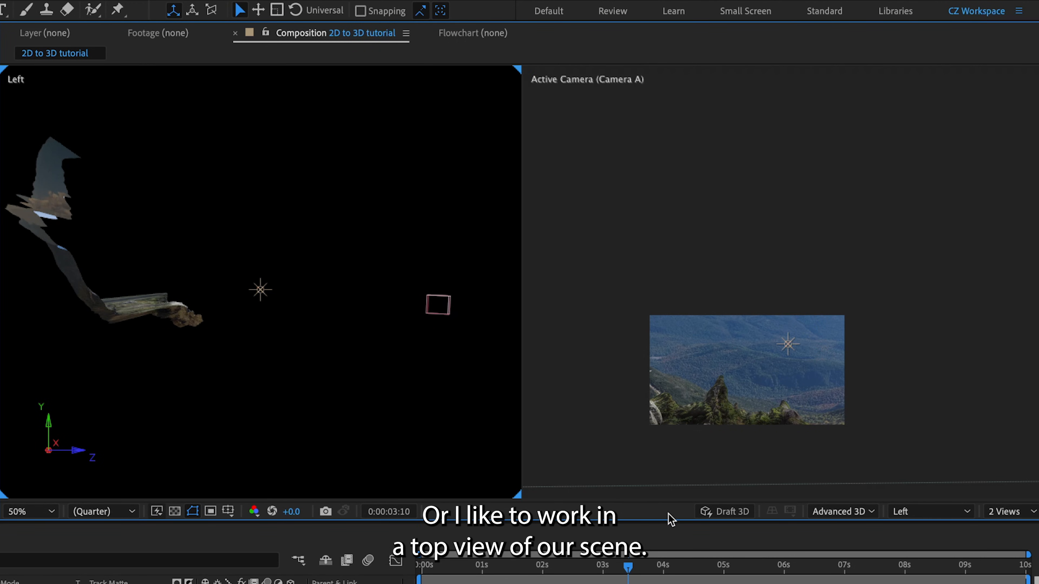
left_click(908, 514)
left_click(913, 583)
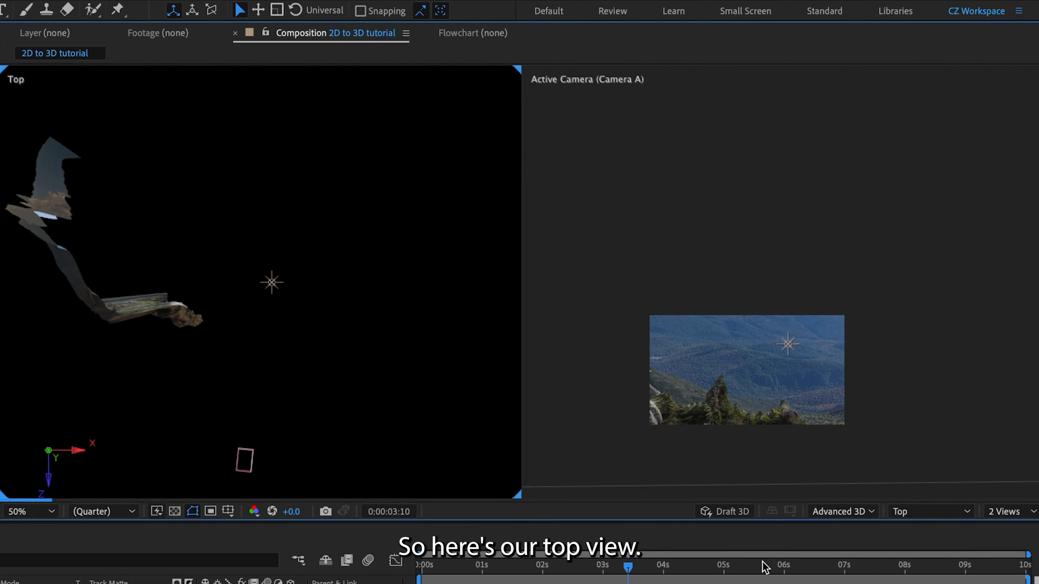
key("space")
mouse_move(280, 239)
left_mouse_down()
mouse_move(276, 305)
mouse_move(292, 231)
left_mouse_up()
left_click_drag(308, 191, 290, 239)
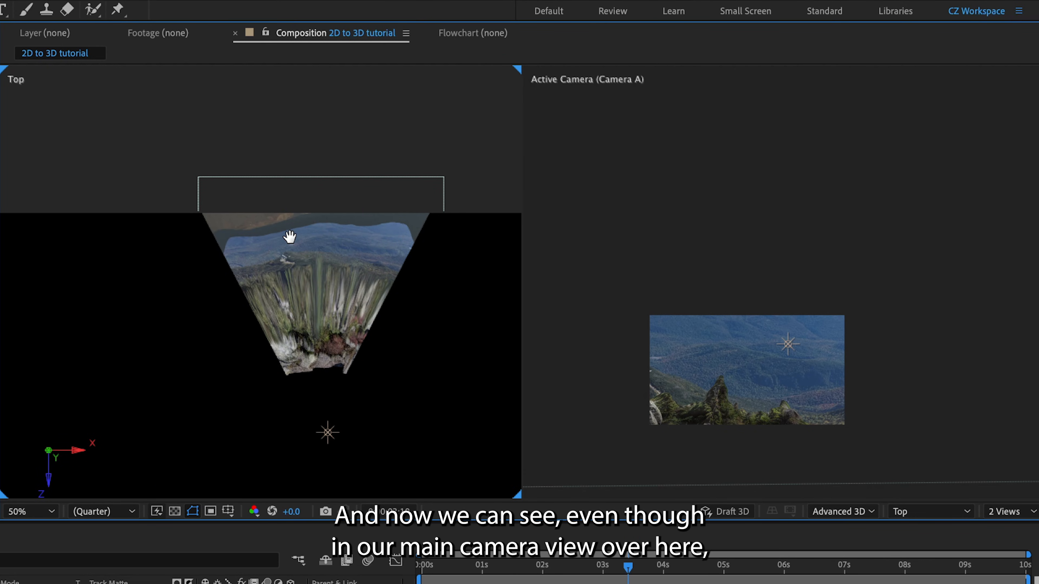
scroll(775, 357, "up", 1)
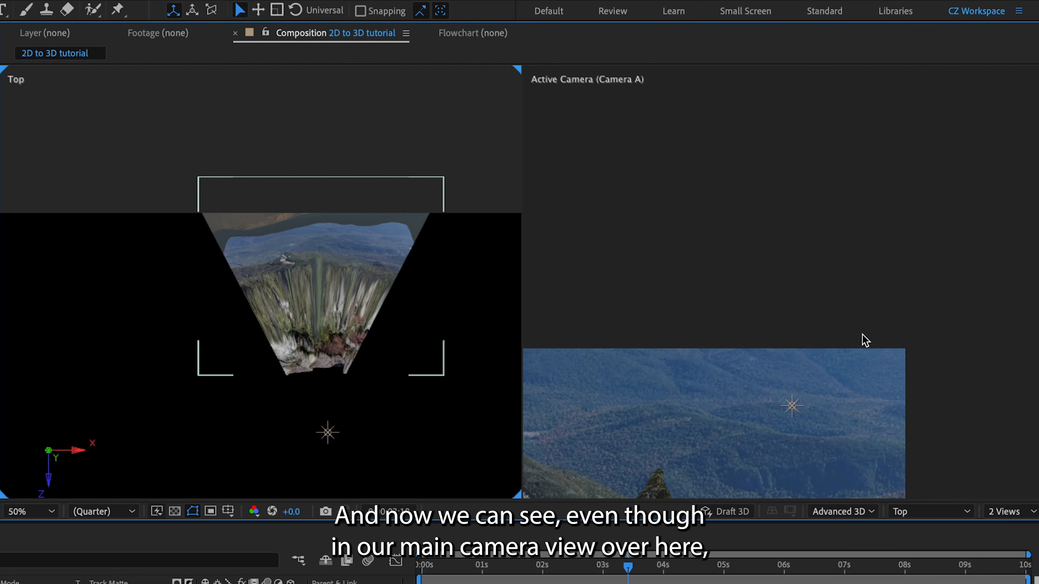
left_click(861, 311)
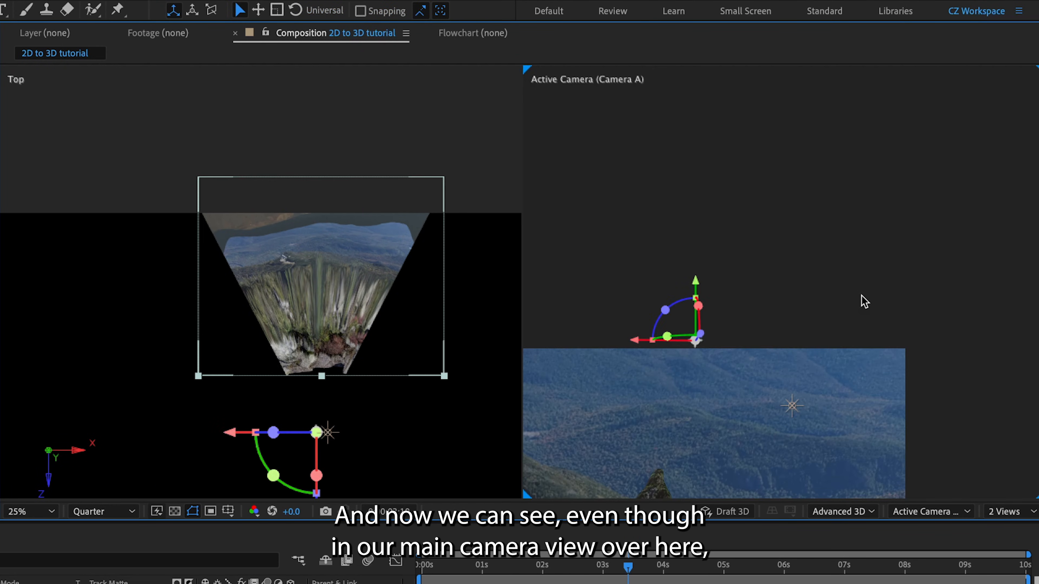
key("super+backslash")
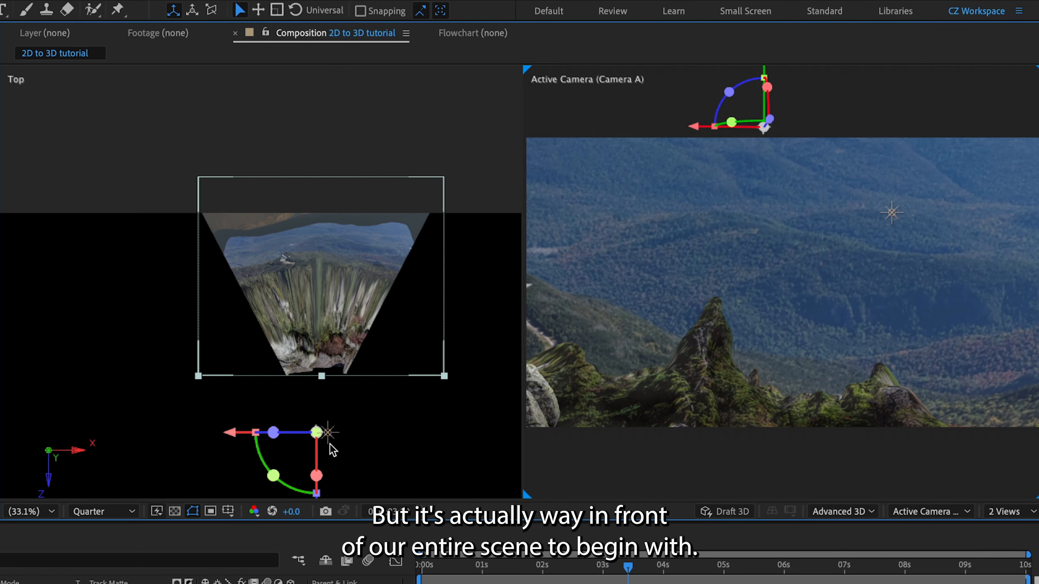
Push Point Light 1 back in depth into the mountain mesh and lower it towards the foreground rocks.
left_click_drag(344, 436, 332, 417)
key("super+Down")
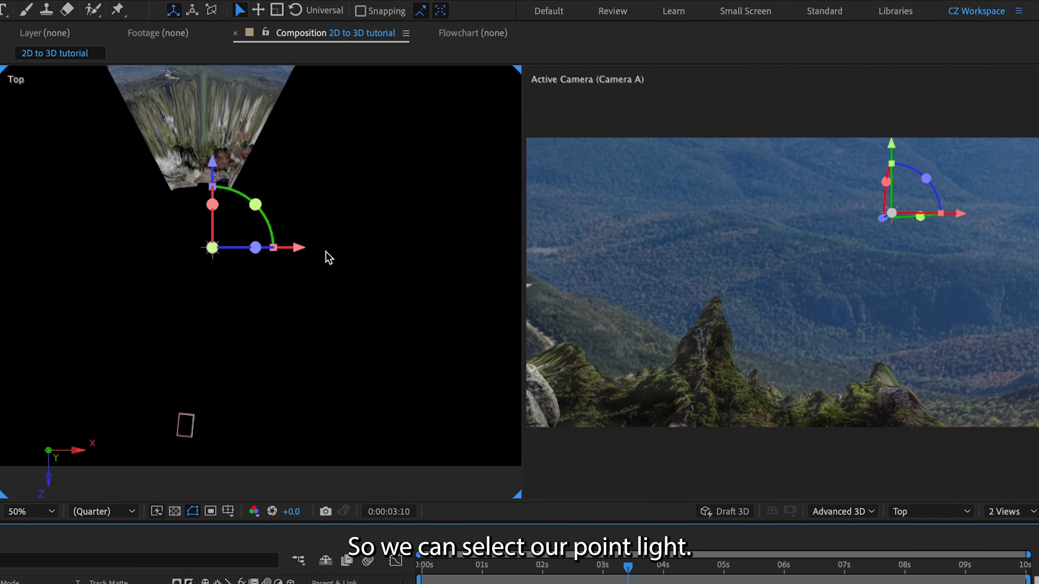
left_click_drag(210, 162, 237, 33)
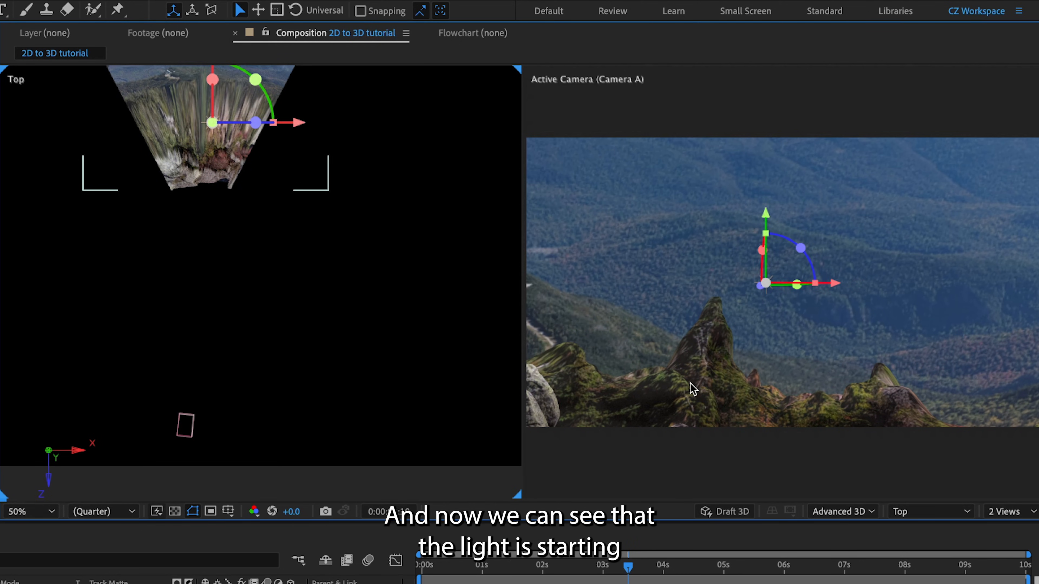
left_click_drag(765, 215, 765, 285)
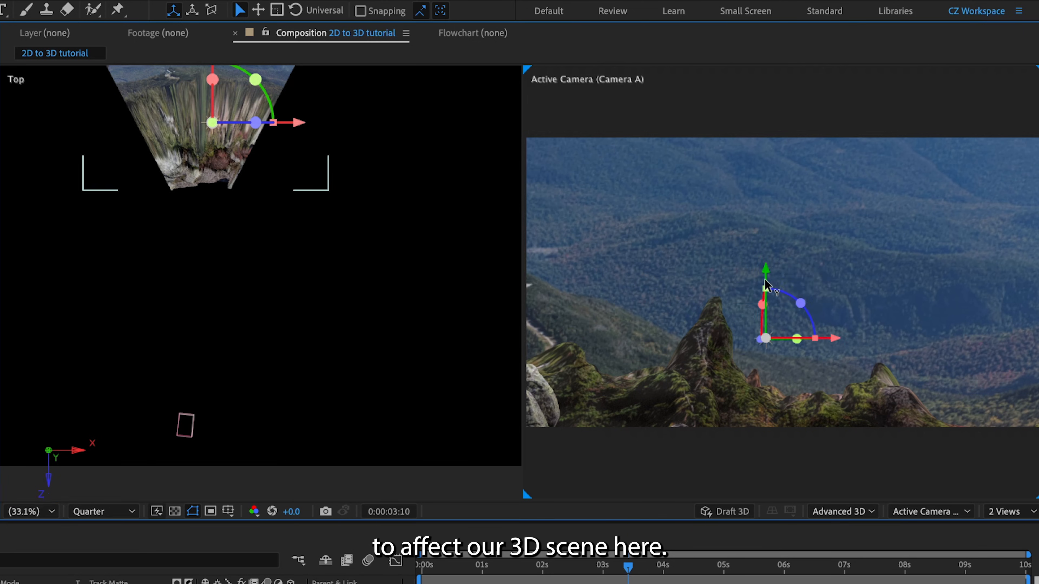
Set Point Light 1's intensity to 250%.
key("super+shift+y")
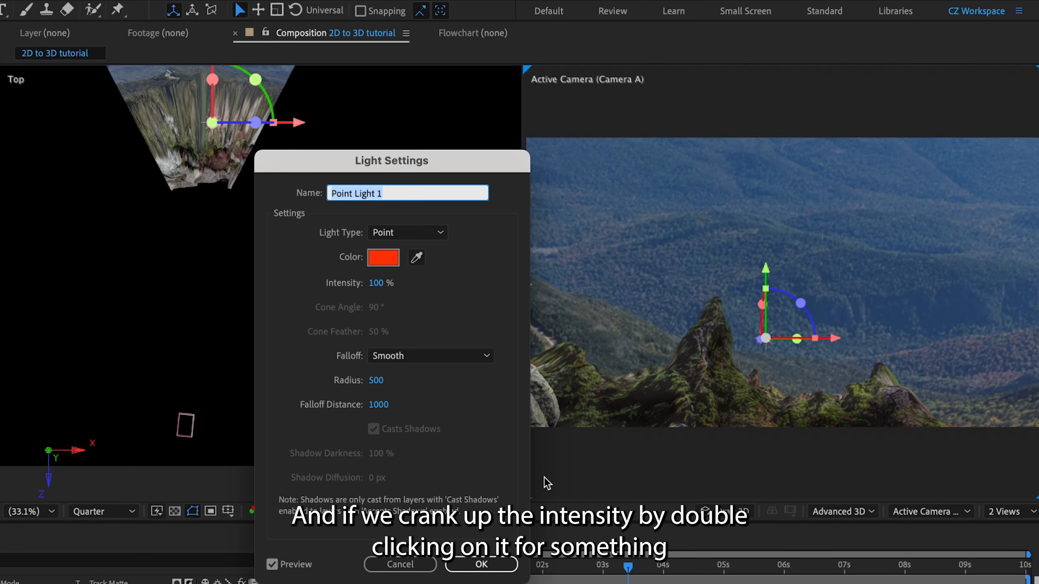
double_click(375, 283)
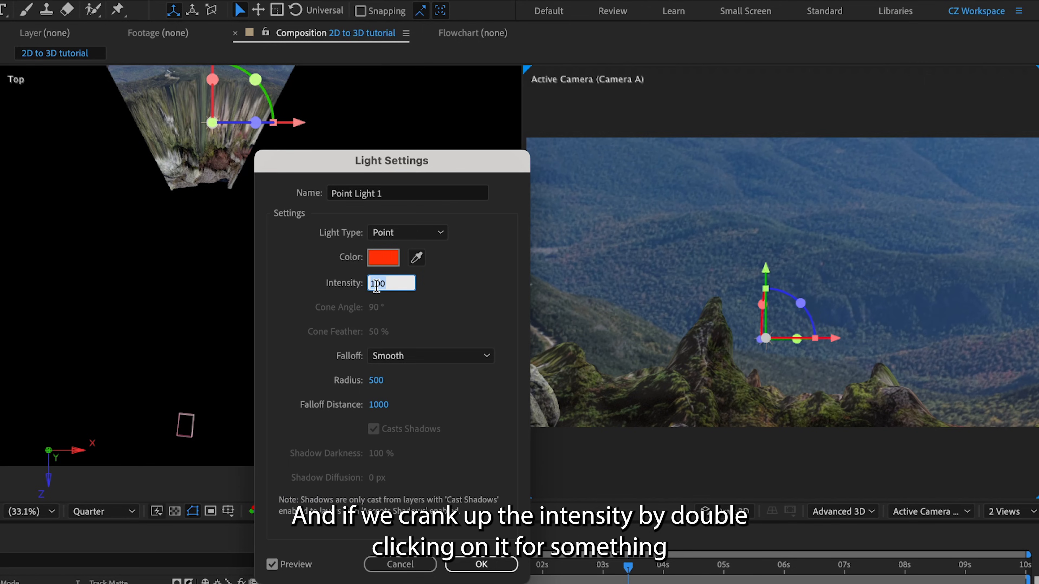
type("250")
key("Return")
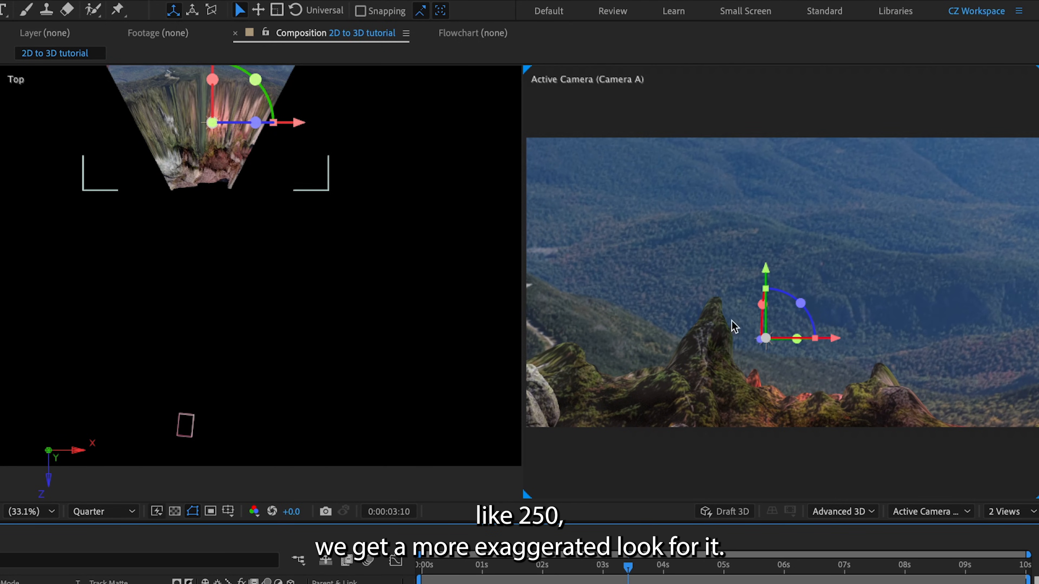
Slide Point Light 1 along its X axis across the scene, ending just left of the tall rock peak.
left_click_drag(835, 343, 1038, 355)
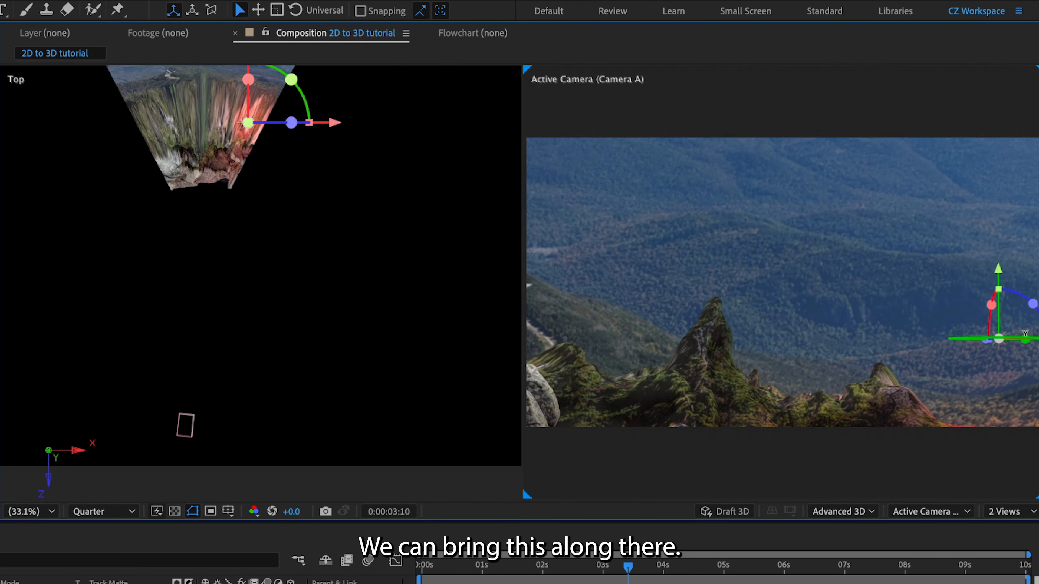
left_click_drag(919, 368, 871, 372)
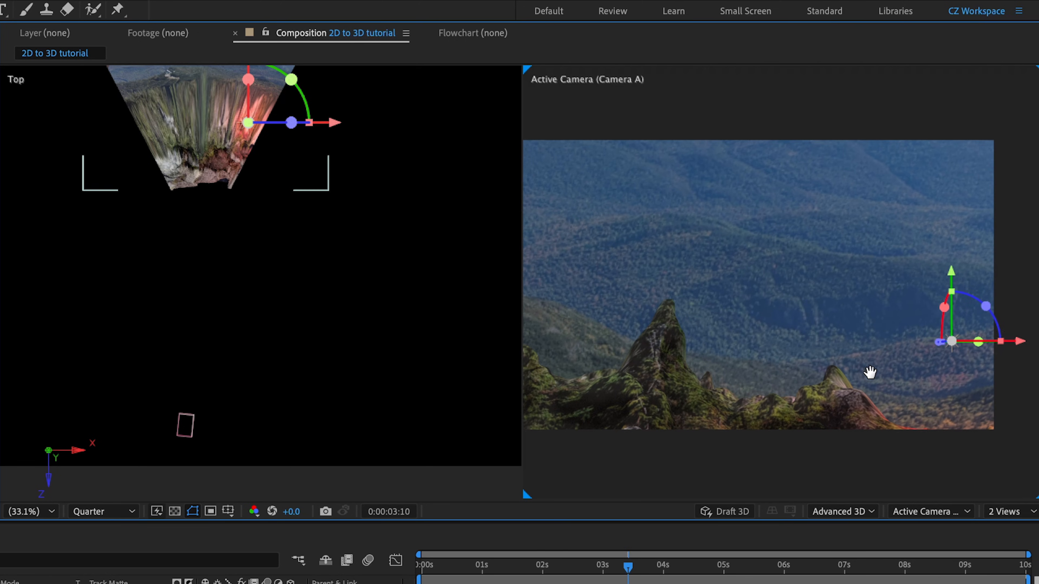
left_click_drag(328, 125, 273, 128)
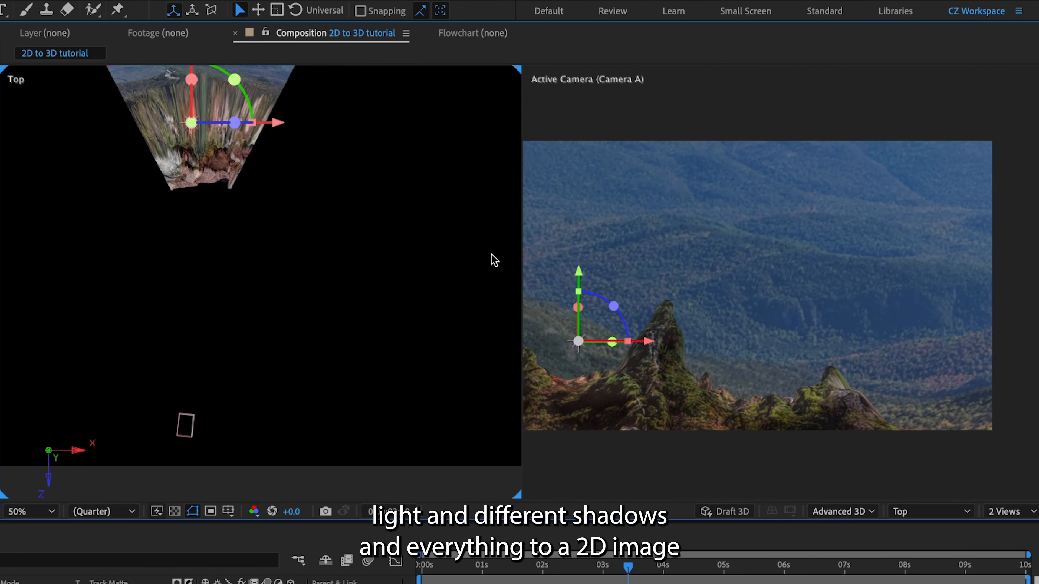
left_click_drag(621, 323, 688, 324)
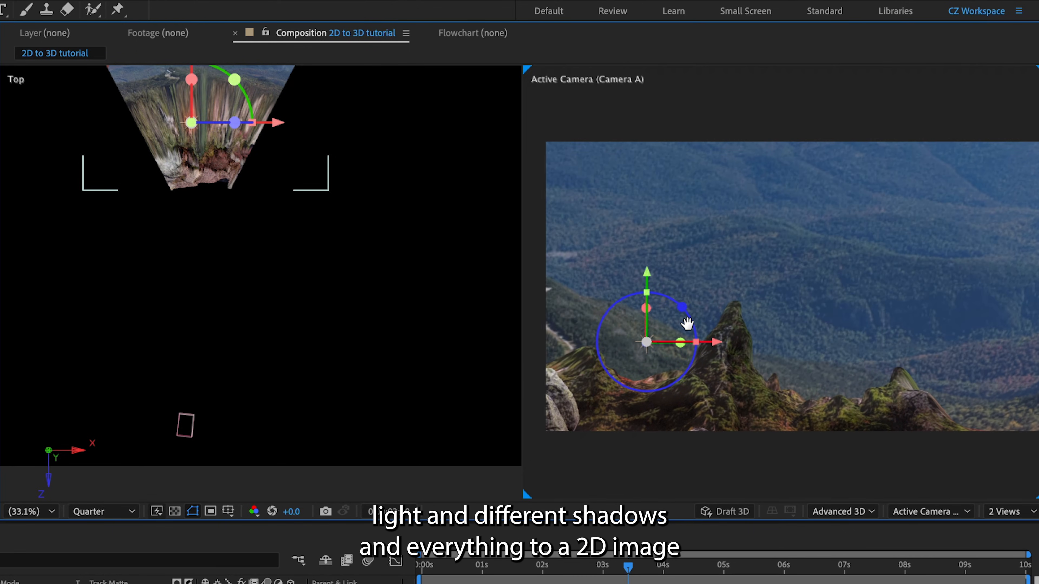